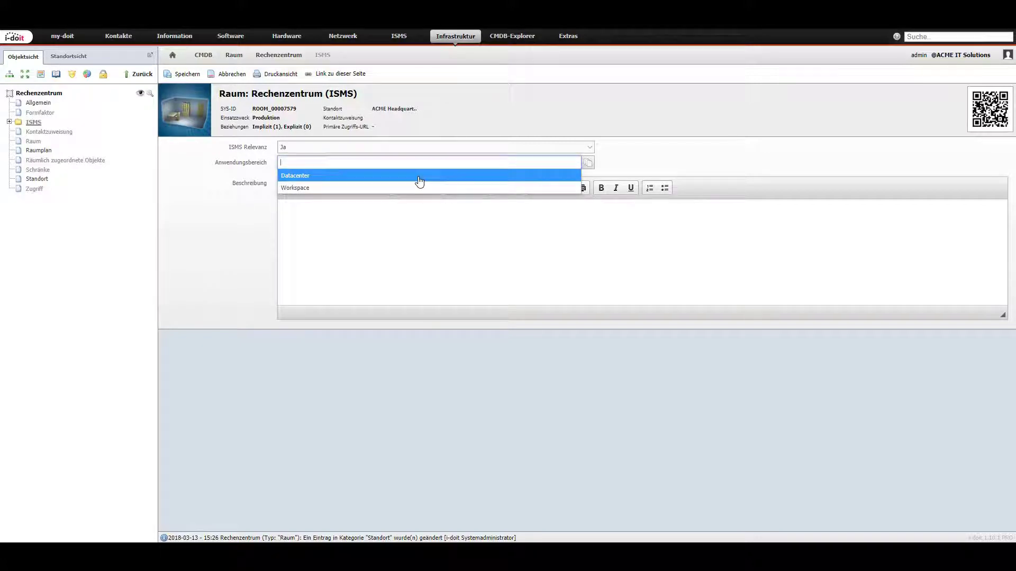
Step: Assign the scope (Anwendungsbereich) Datacenter to the Rechenzentrum room's ISMS category and save the entry
{"action": "left_click", "coordinate": [588, 162]}
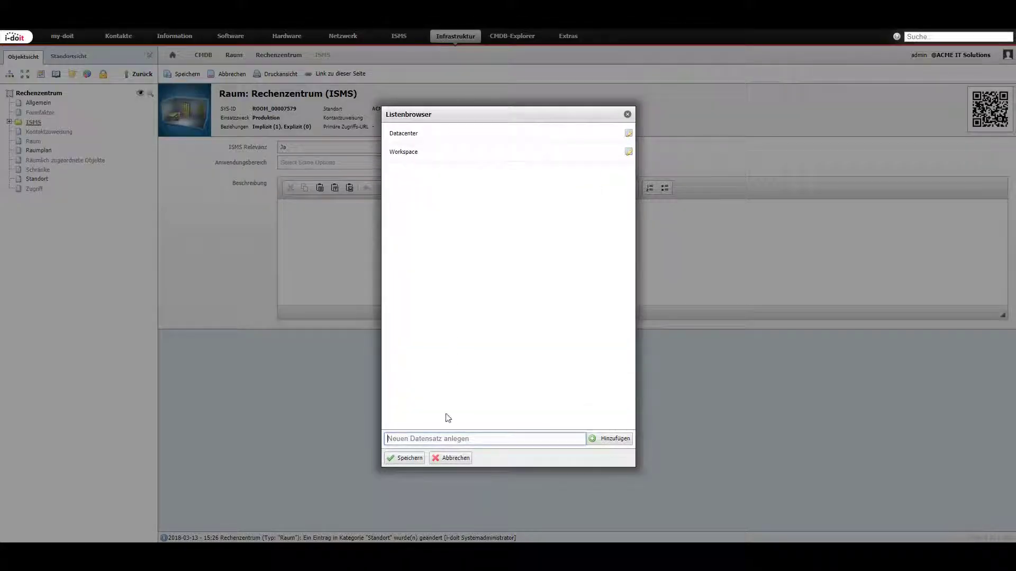
{"action": "left_click", "coordinate": [453, 458]}
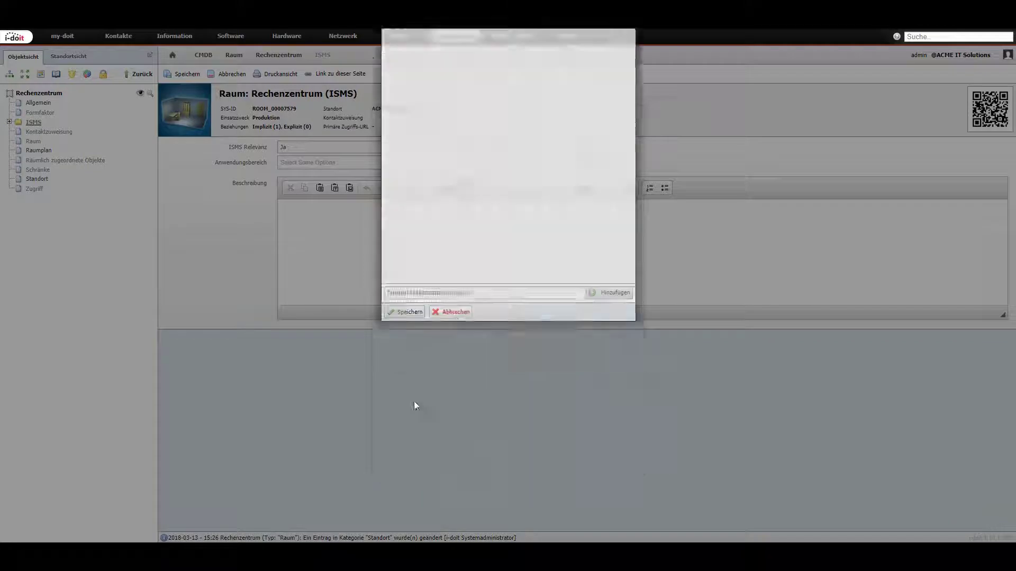
{"action": "left_click", "coordinate": [295, 164]}
{"action": "left_click", "coordinate": [299, 177]}
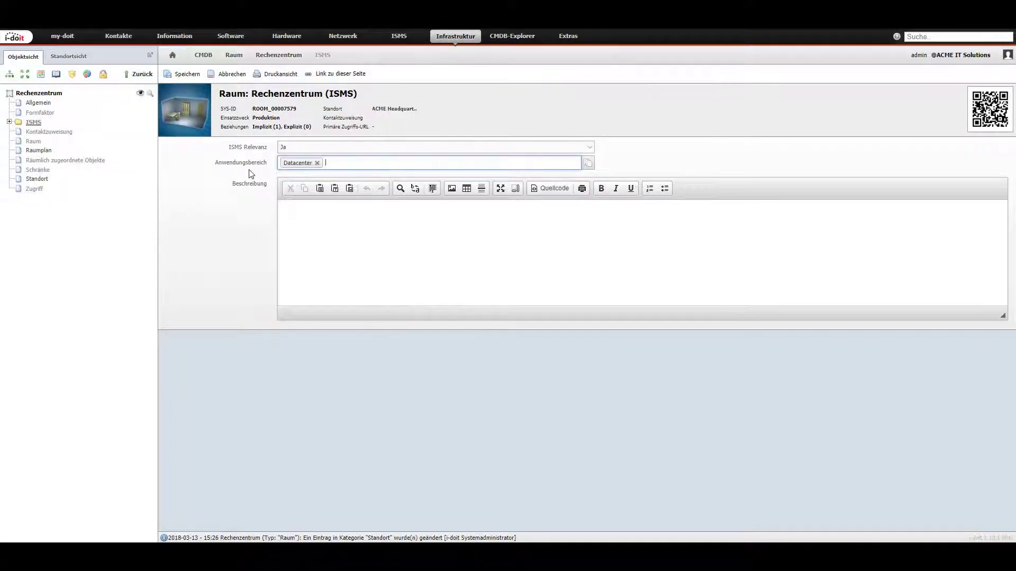
{"action": "left_click", "coordinate": [183, 75]}
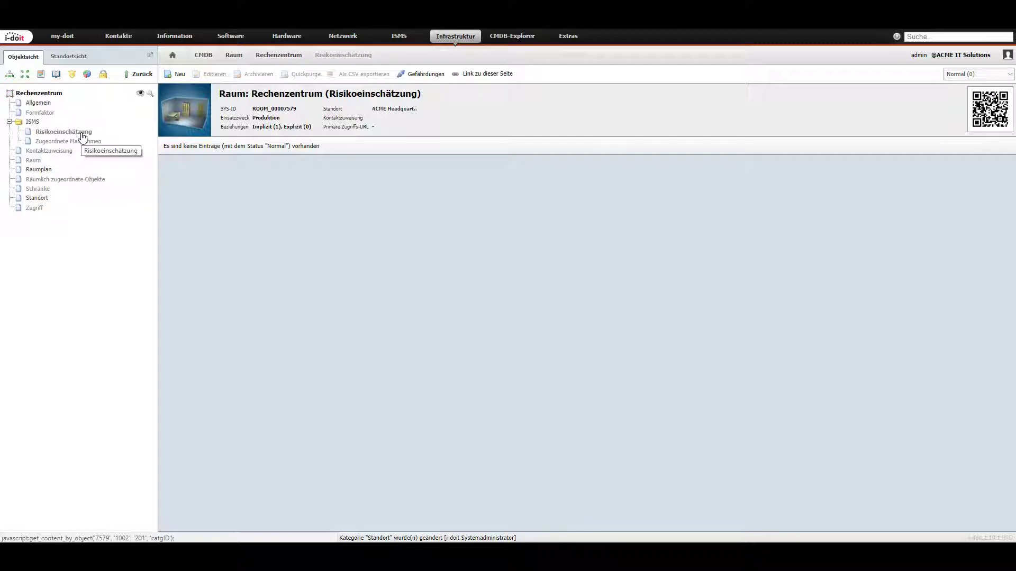
Step: Load all ISMS damage scenarios (Schadensszenario) into list editing with Schadensszenario as the category to edit
{"action": "left_click", "coordinate": [397, 38]}
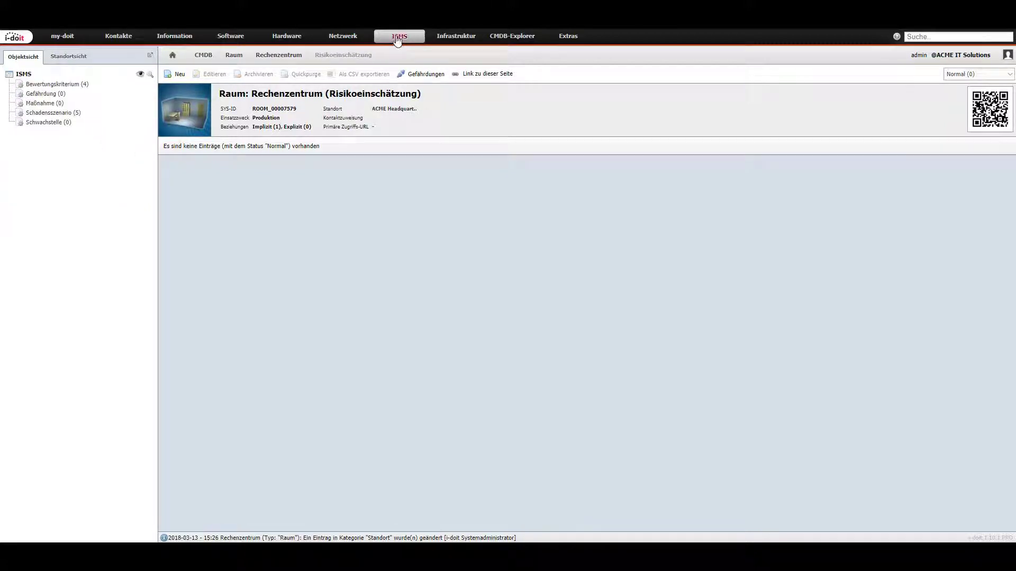
{"action": "left_click", "coordinate": [60, 114]}
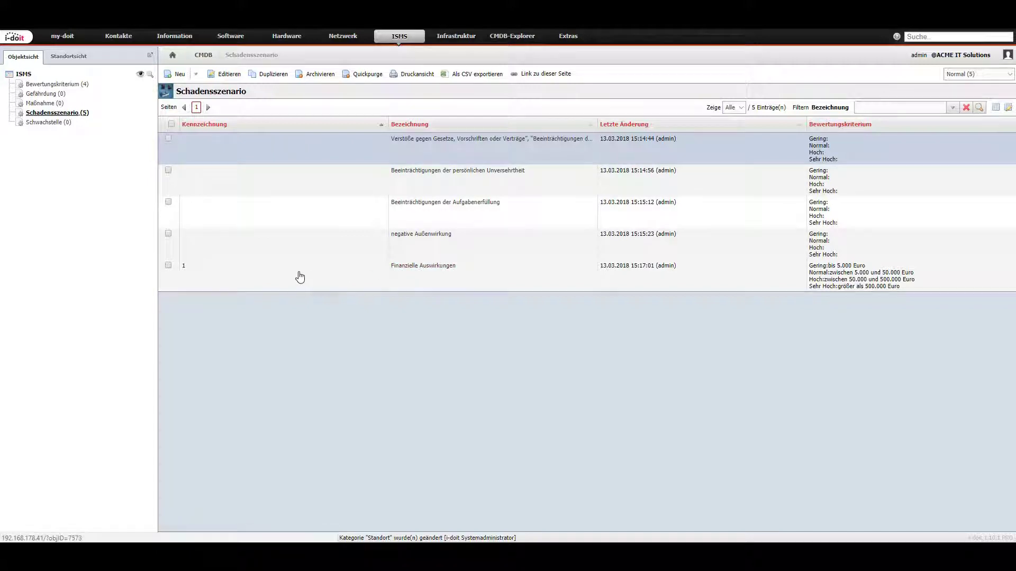
{"action": "left_click", "coordinate": [170, 124]}
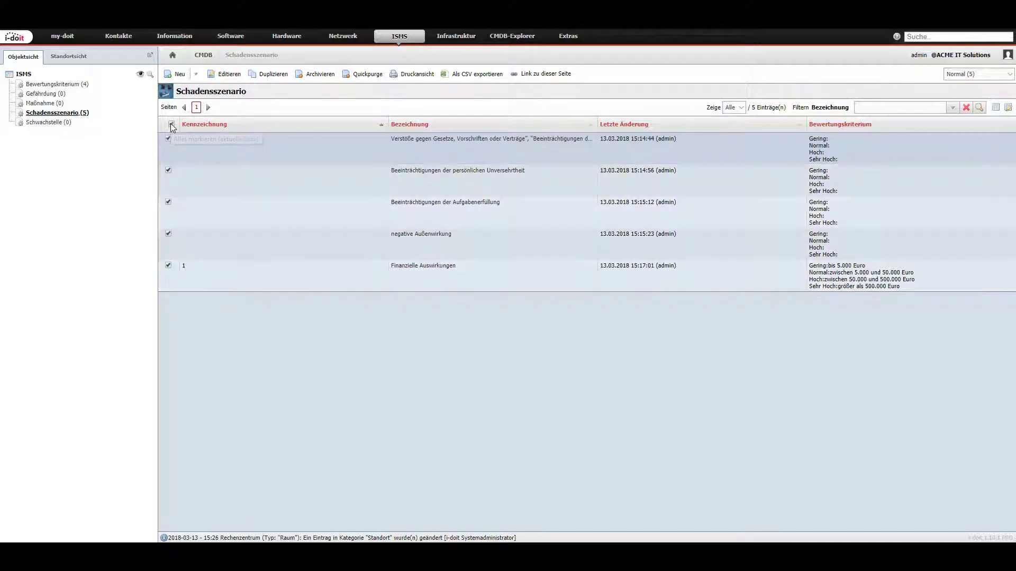
{"action": "left_click", "coordinate": [220, 75]}
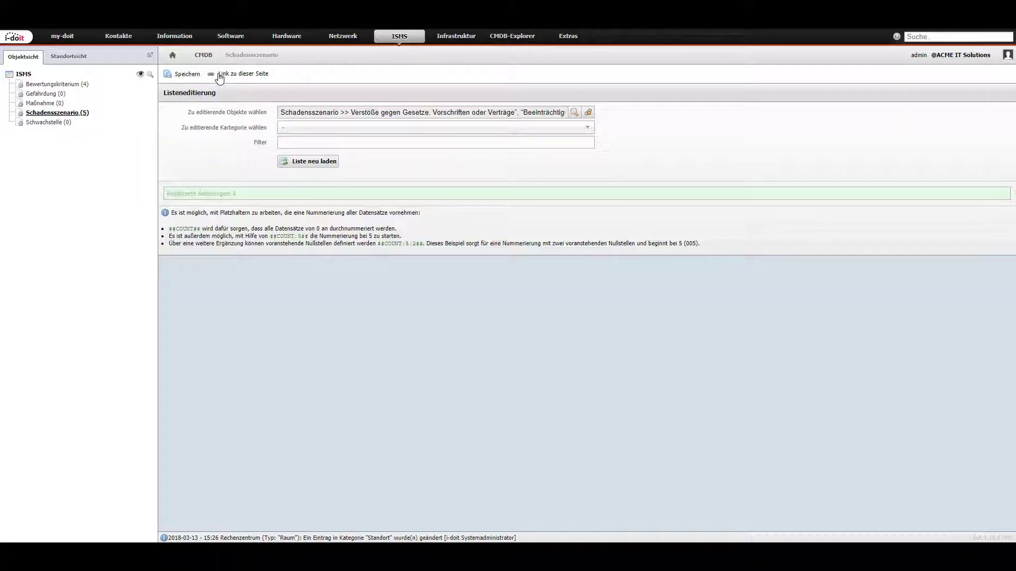
{"action": "left_click", "coordinate": [290, 127]}
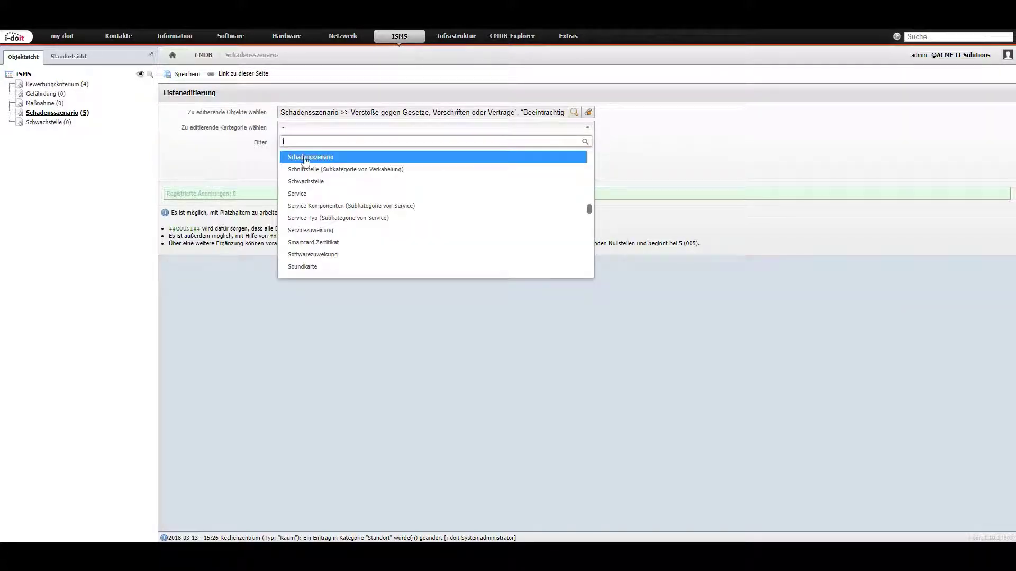
{"action": "left_click", "coordinate": [332, 158]}
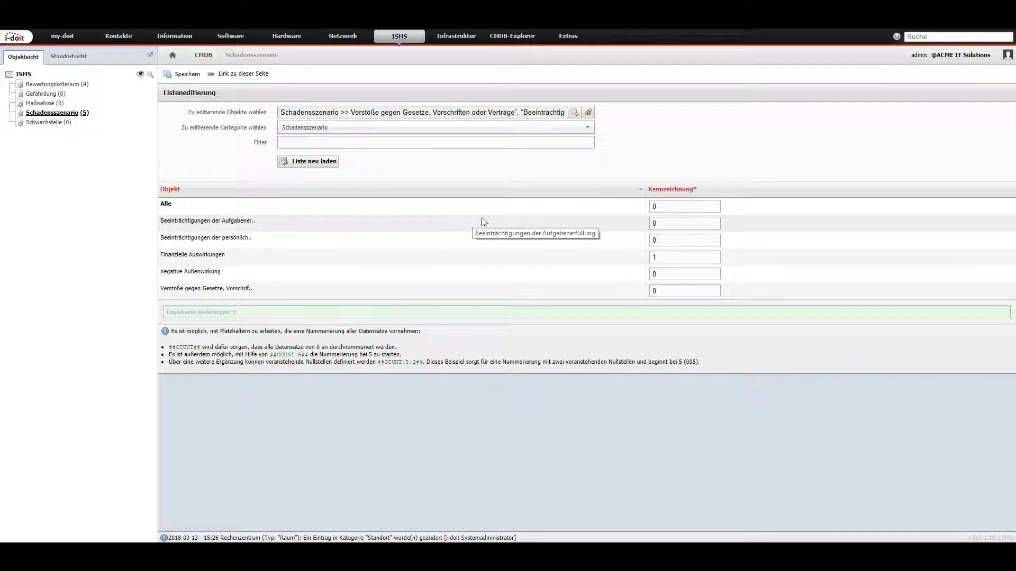
Step: Number the Kennzeichnung: Aufgabenerfüllung 2, persönliche Unversehrtheit 3, negative Außenwirkung 4 and Verstöße gegen Gesetze 5, and save the list
{"action": "left_click", "coordinate": [660, 223]}
{"action": "key", "text": "BackSpace"}
{"action": "type", "text": "2"}
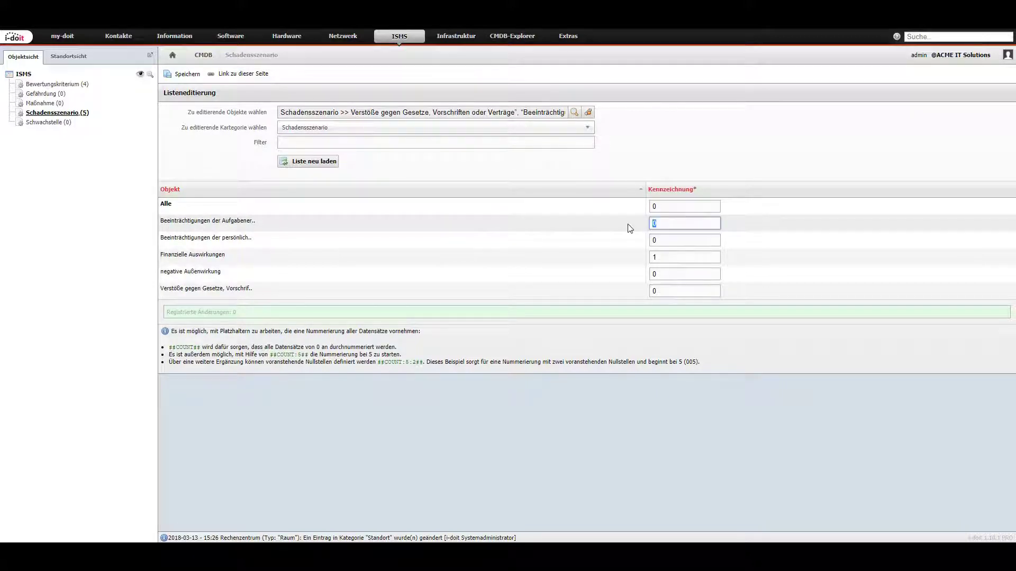
{"action": "left_click", "coordinate": [665, 243]}
{"action": "key", "text": "BackSpace"}
{"action": "type", "text": "3"}
{"action": "left_click_drag", "start_coordinate": [657, 274], "coordinate": [640, 298]}
{"action": "type", "text": "4"}
{"action": "type", "text": "5"}
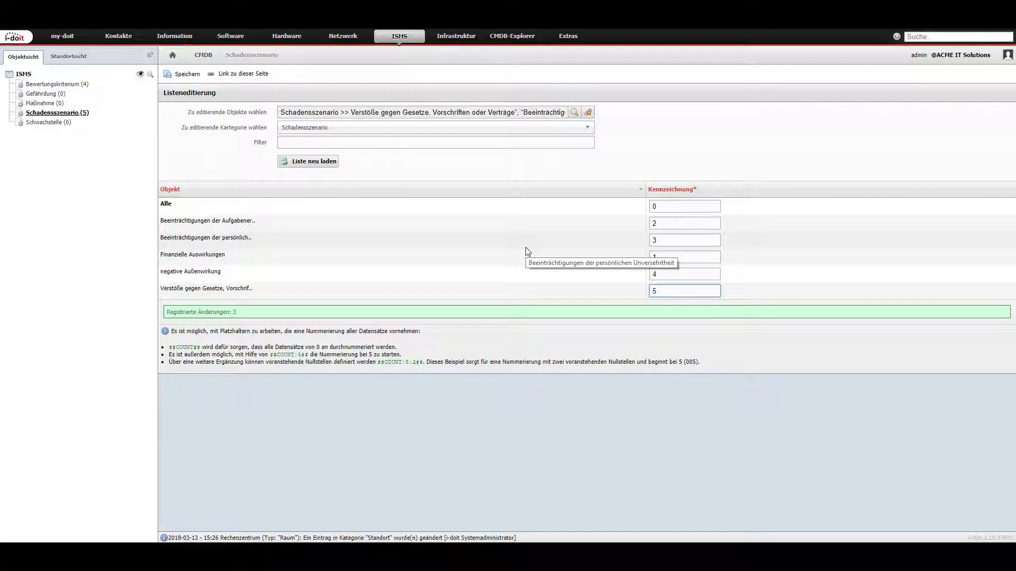
{"action": "left_click", "coordinate": [183, 76]}
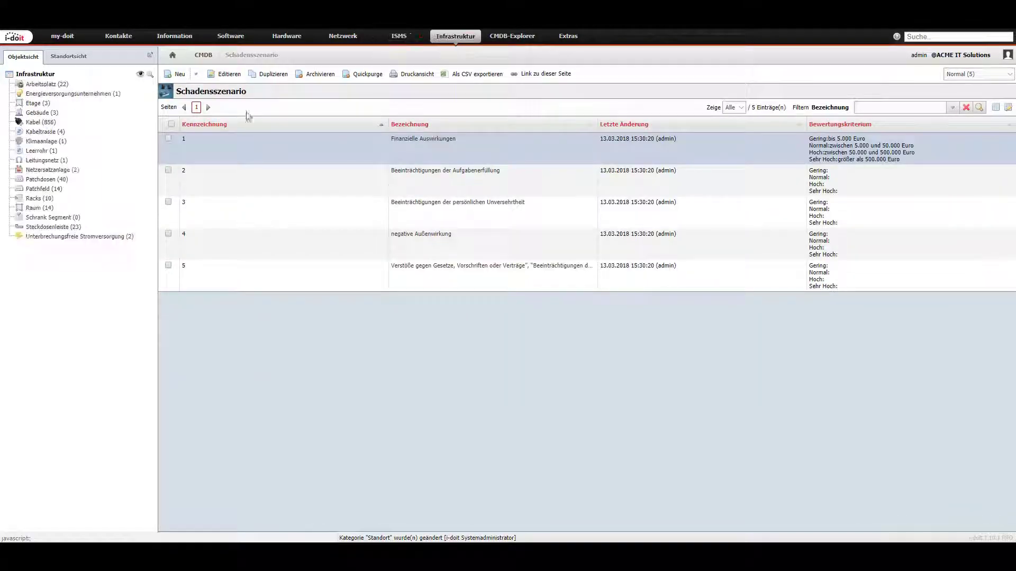
Step: Start a new risk assessment (Risikoeinschätzung) entry in the ISMS category of the Rechenzentrum room
{"action": "left_click", "coordinate": [41, 207]}
{"action": "left_click", "coordinate": [195, 298]}
{"action": "left_click", "coordinate": [9, 122]}
{"action": "left_click", "coordinate": [59, 131]}
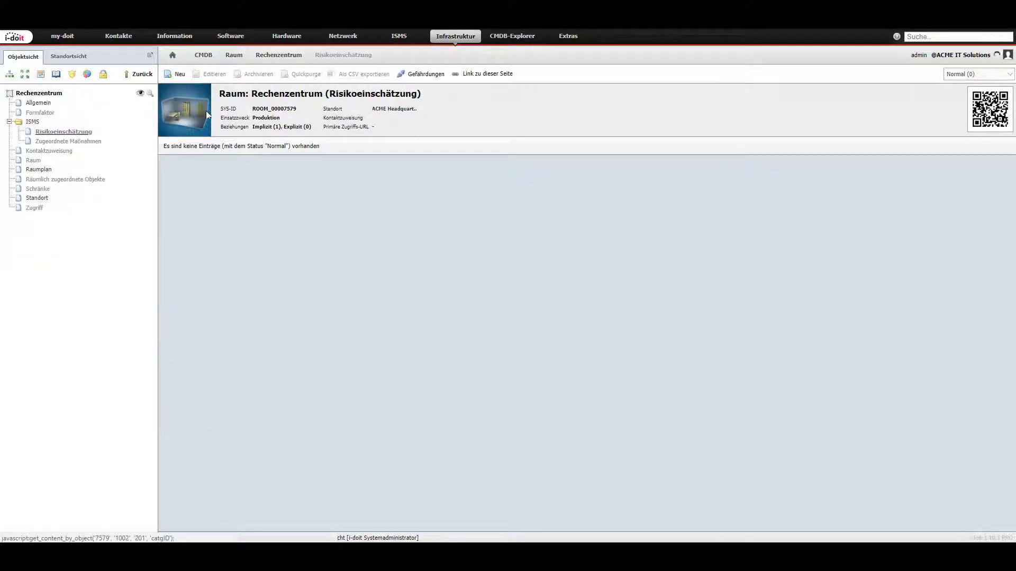
{"action": "left_click", "coordinate": [179, 75]}
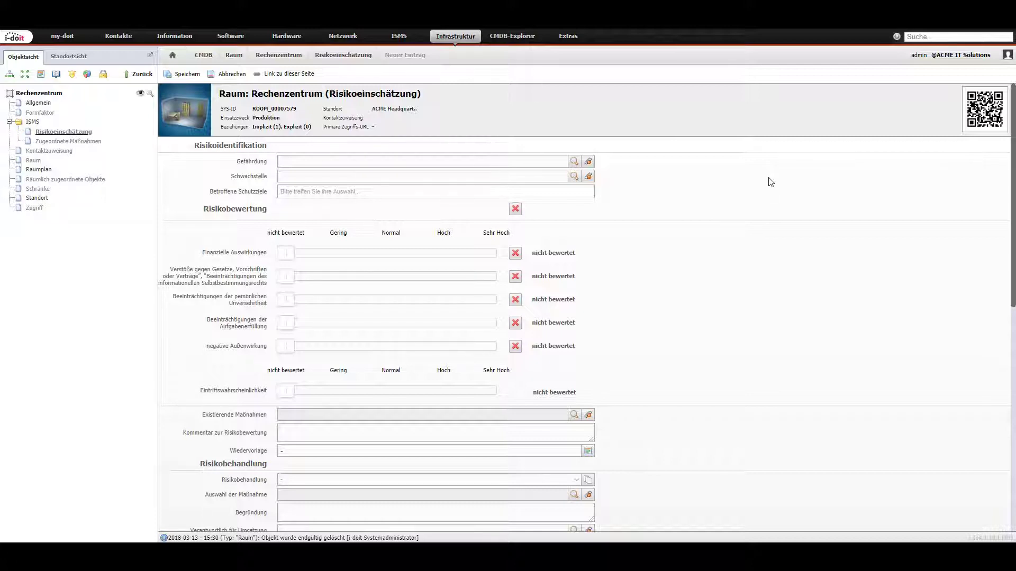
Step: Create the Gefährdung object "Unbefugter Zutritt zu schutzbedürftigen Räumen" and assign it as the threat of the risk assessment
{"action": "left_click", "coordinate": [574, 161]}
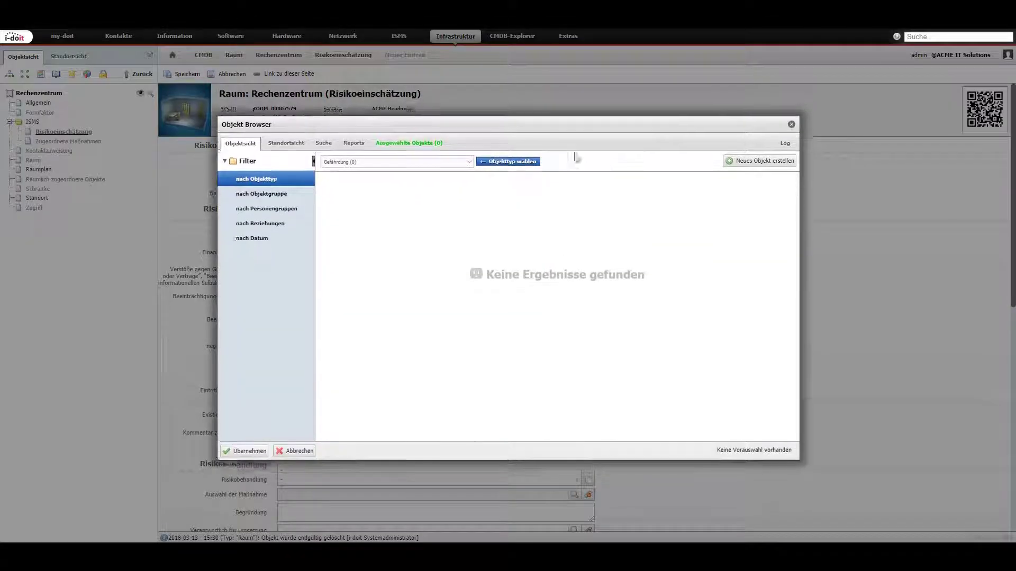
{"action": "left_click", "coordinate": [736, 160]}
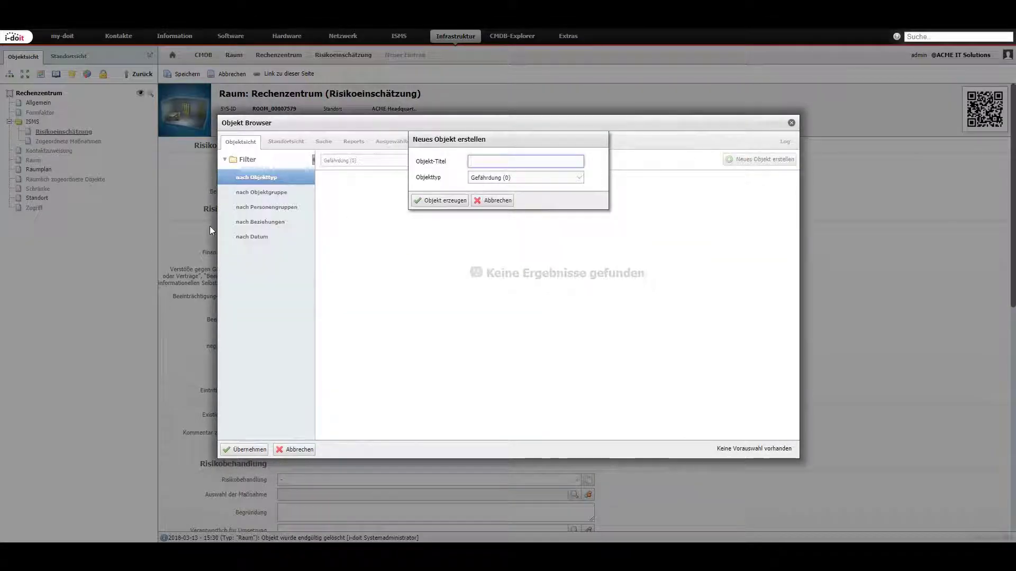
{"action": "key", "text": "ctrl+v"}
{"action": "left_click", "coordinate": [444, 200]}
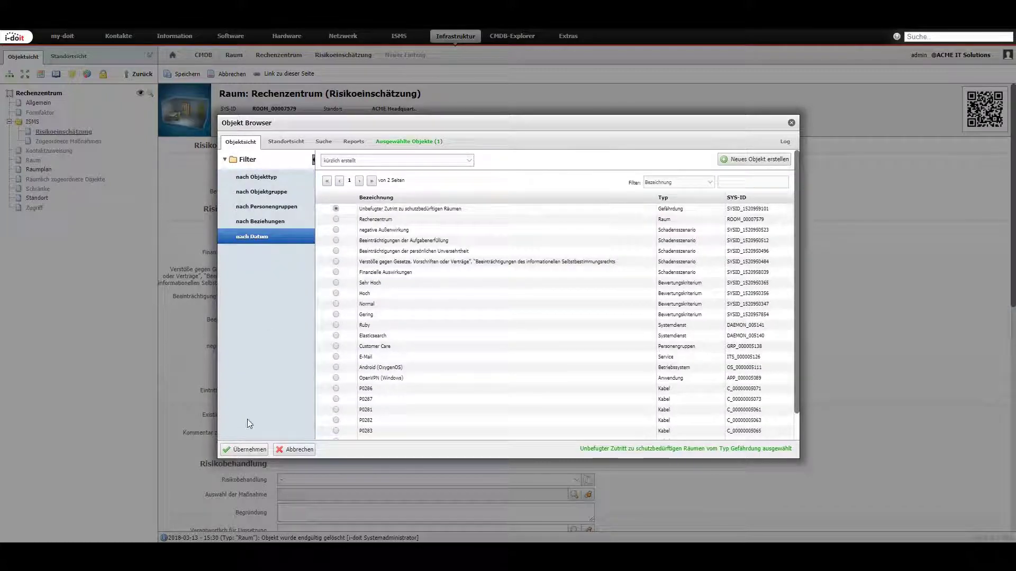
{"action": "left_click", "coordinate": [247, 450]}
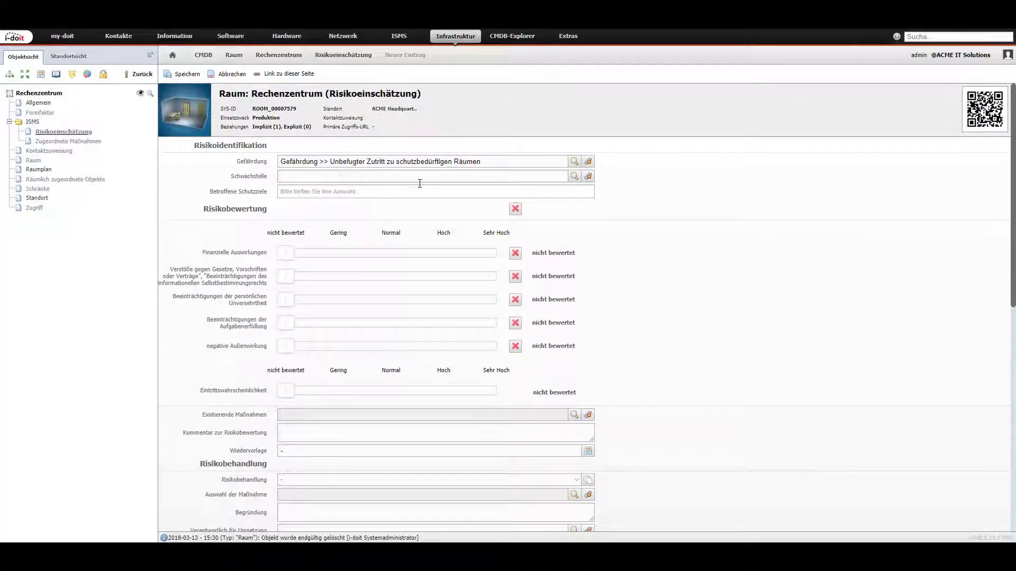
Step: Create and assign the Schwachstelle "Unzureichende Zutrittskontrolle", and select all affected protection goals (Betroffene Schutzziele)
{"action": "left_click", "coordinate": [576, 181]}
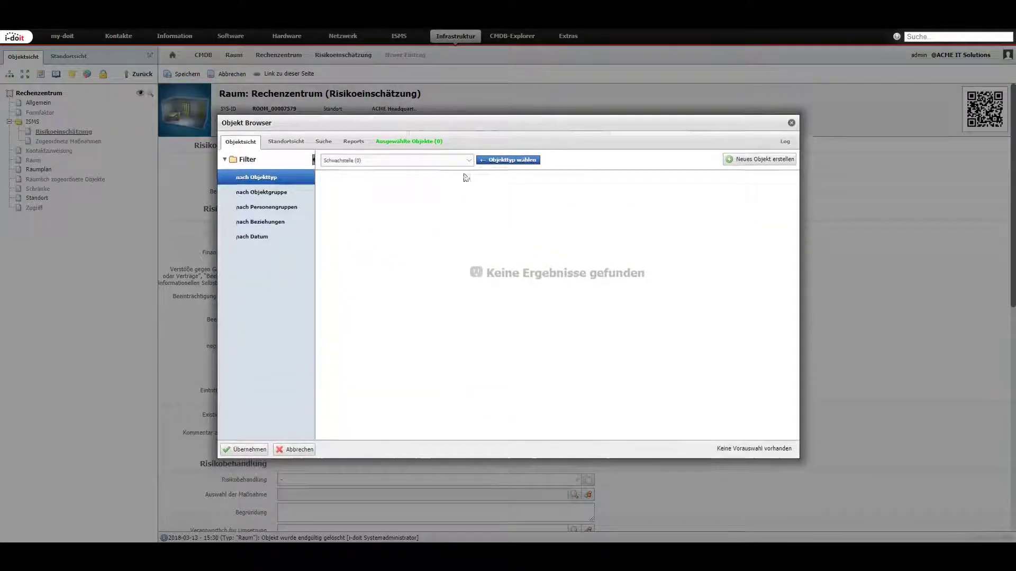
{"action": "left_click", "coordinate": [480, 160]}
{"action": "key", "text": "BackSpace"}
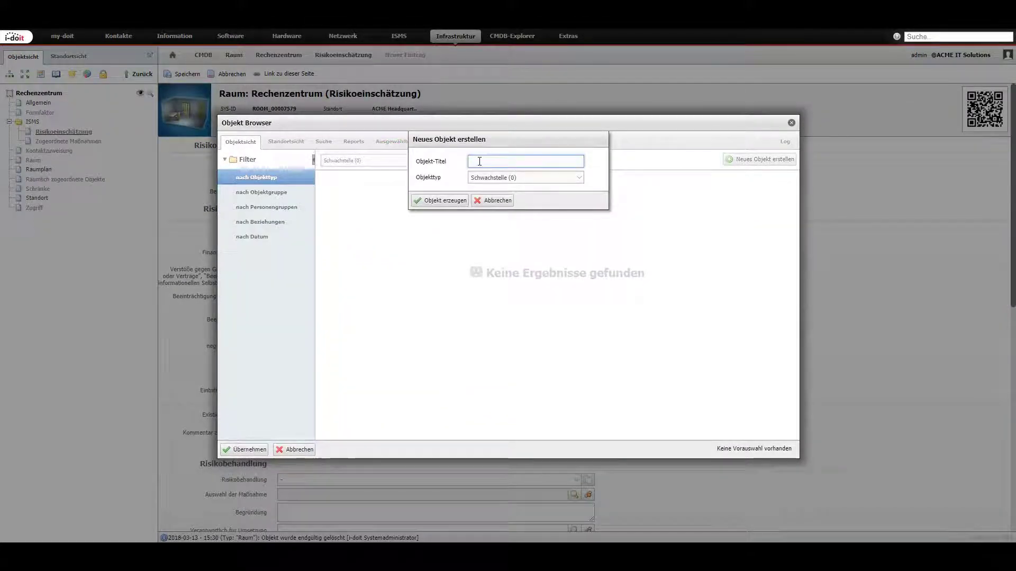
{"action": "type", "text": "Unzureichende Zutrittskontrolle"}
{"action": "left_click", "coordinate": [445, 201]}
{"action": "left_click", "coordinate": [335, 210]}
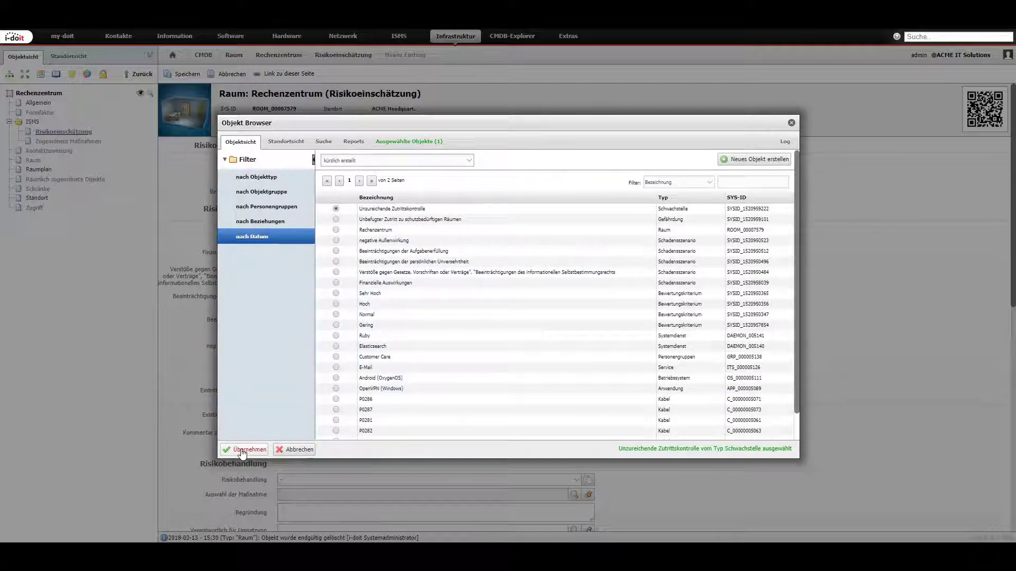
{"action": "left_click", "coordinate": [243, 450]}
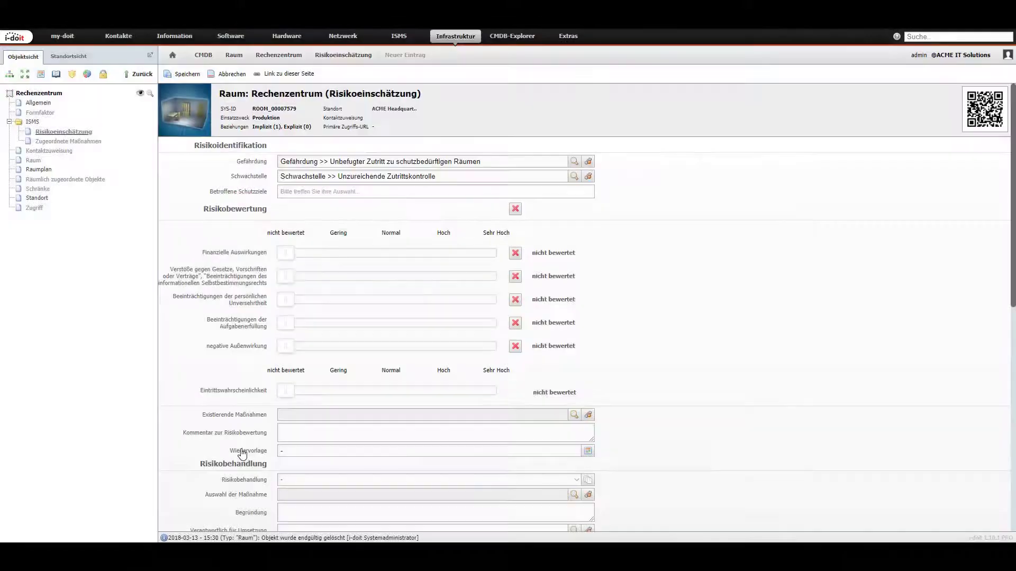
{"action": "left_click", "coordinate": [301, 193]}
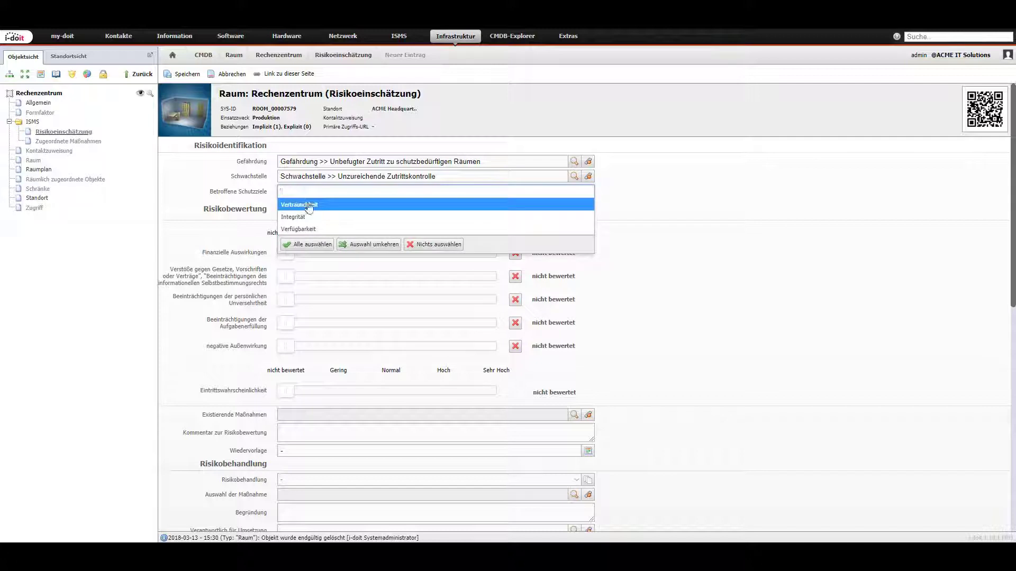
{"action": "left_click", "coordinate": [311, 247]}
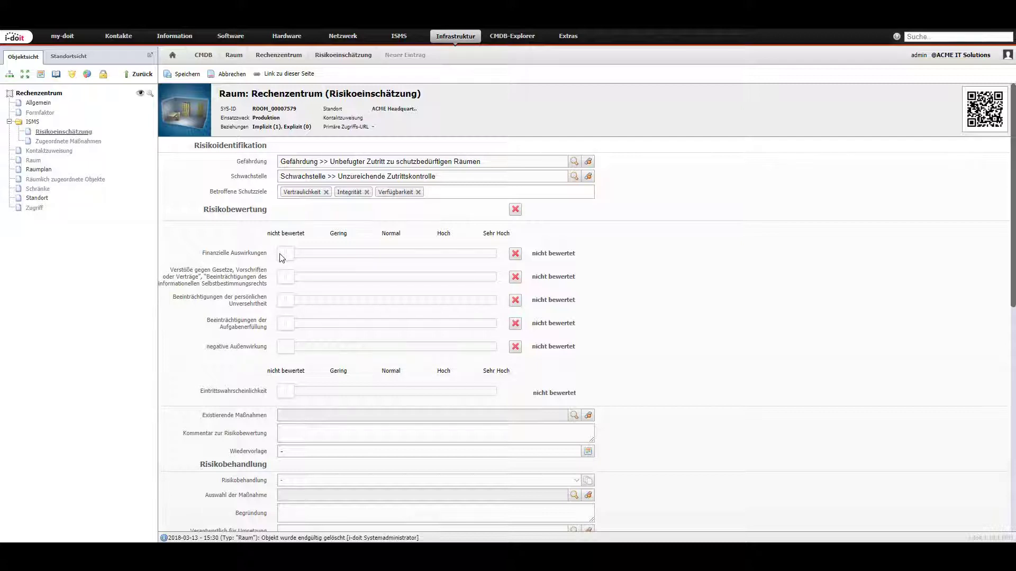
Step: Rate the impairment of persönliche Unversehrtheit as Gering, the other four damage scenarios as Sehr Hoch, and the Eintrittswahrscheinlichkeit as Hoch
{"action": "left_click_drag", "start_coordinate": [284, 258], "coordinate": [487, 256]}
{"action": "left_click_drag", "start_coordinate": [289, 284], "coordinate": [497, 286]}
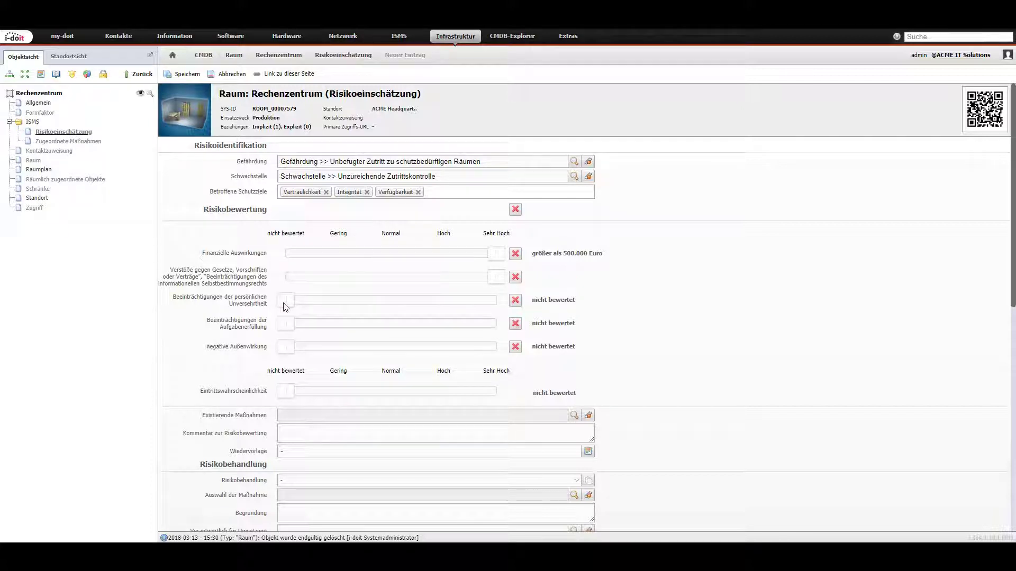
{"action": "left_click_drag", "start_coordinate": [288, 307], "coordinate": [334, 311]}
{"action": "left_click_drag", "start_coordinate": [291, 327], "coordinate": [443, 329]}
{"action": "left_click_drag", "start_coordinate": [290, 350], "coordinate": [498, 355]}
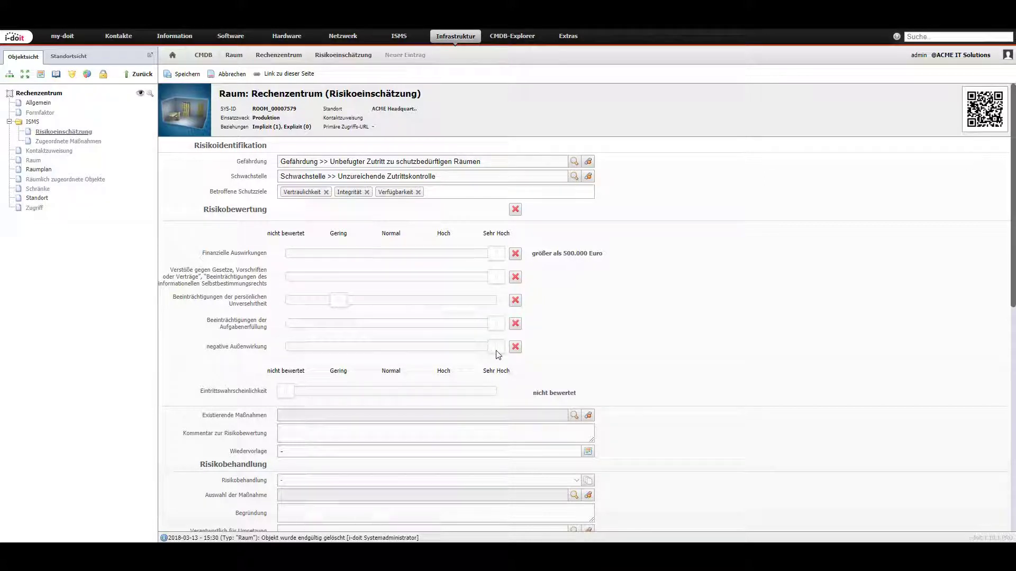
{"action": "scroll", "coordinate": [196, 270], "scroll_direction": "down", "scroll_amount": 3}
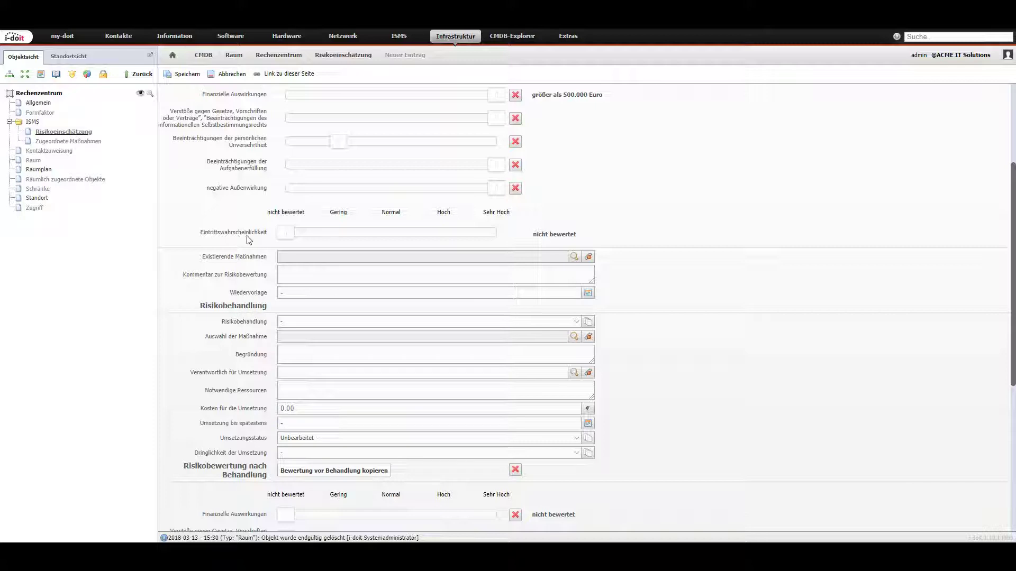
{"action": "left_click_drag", "start_coordinate": [312, 239], "coordinate": [438, 241]}
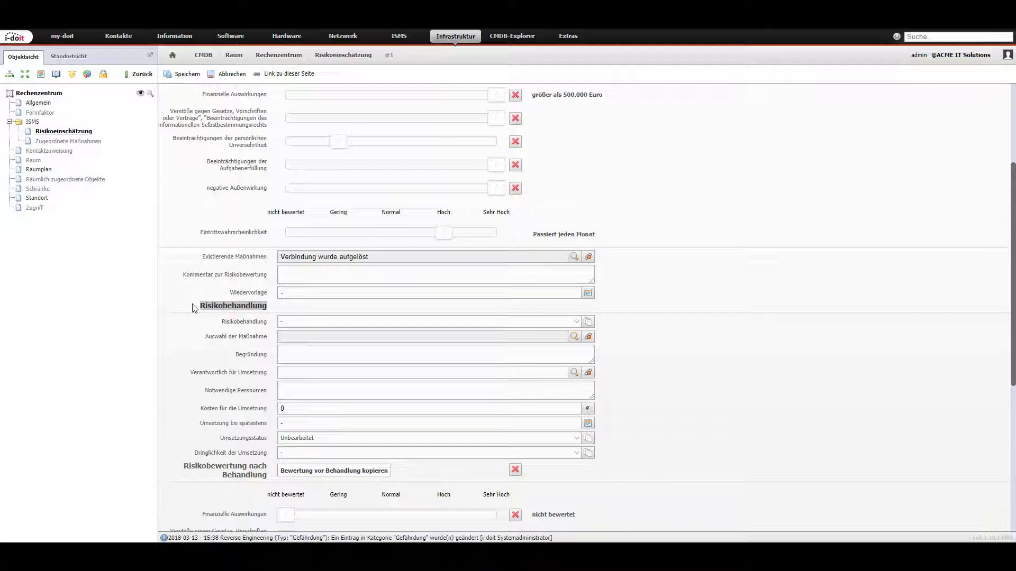
Step: Set the Risikobehandlung to "Auswahl von Maßnahmen" and assign the measures "physische Zutrittssteuerung" and "Sichern von Büros, Räumen und Einrichtungen"
{"action": "left_click", "coordinate": [308, 324]}
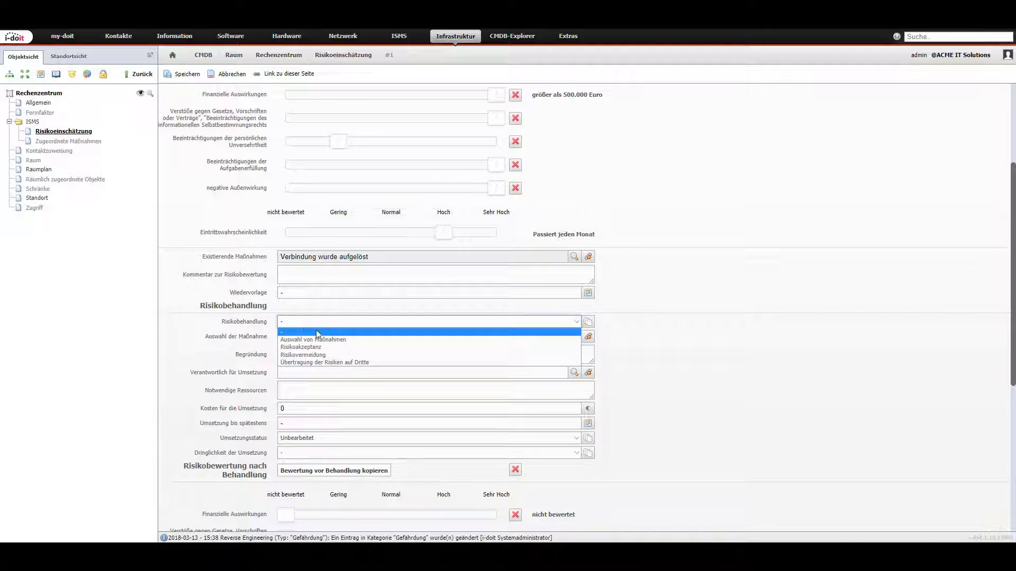
{"action": "left_click", "coordinate": [351, 340]}
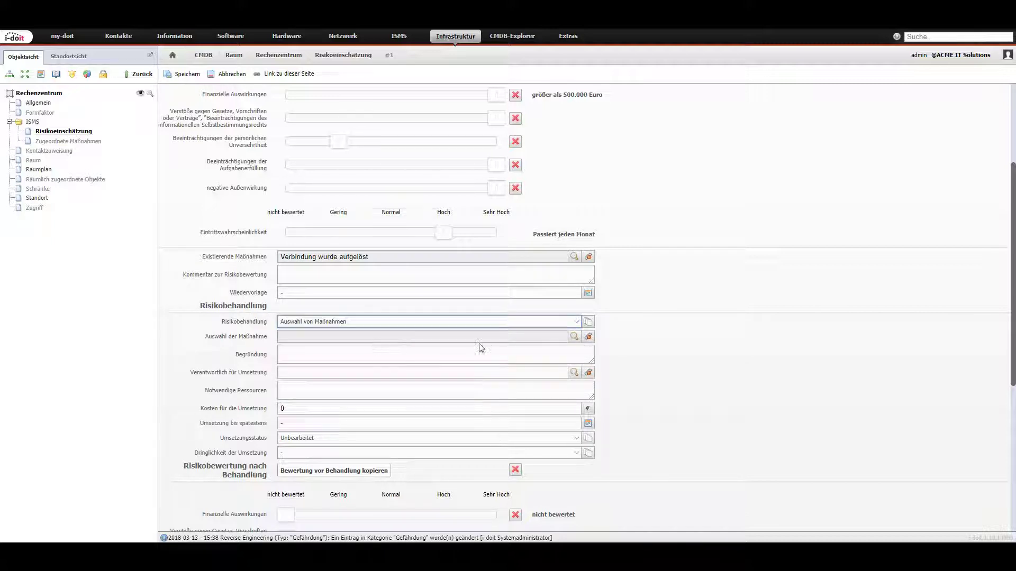
{"action": "left_click", "coordinate": [574, 337]}
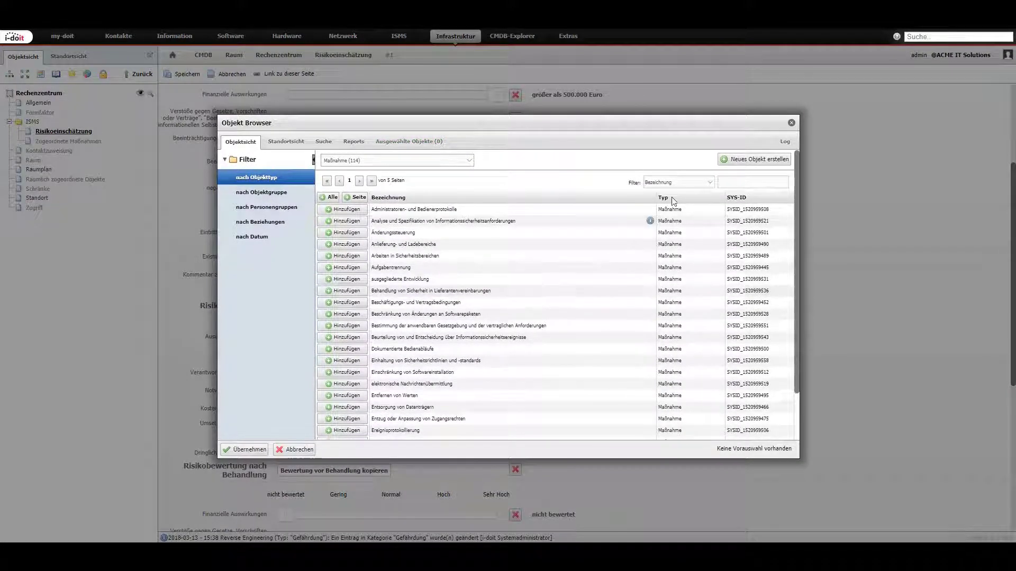
{"action": "left_click", "coordinate": [742, 183]}
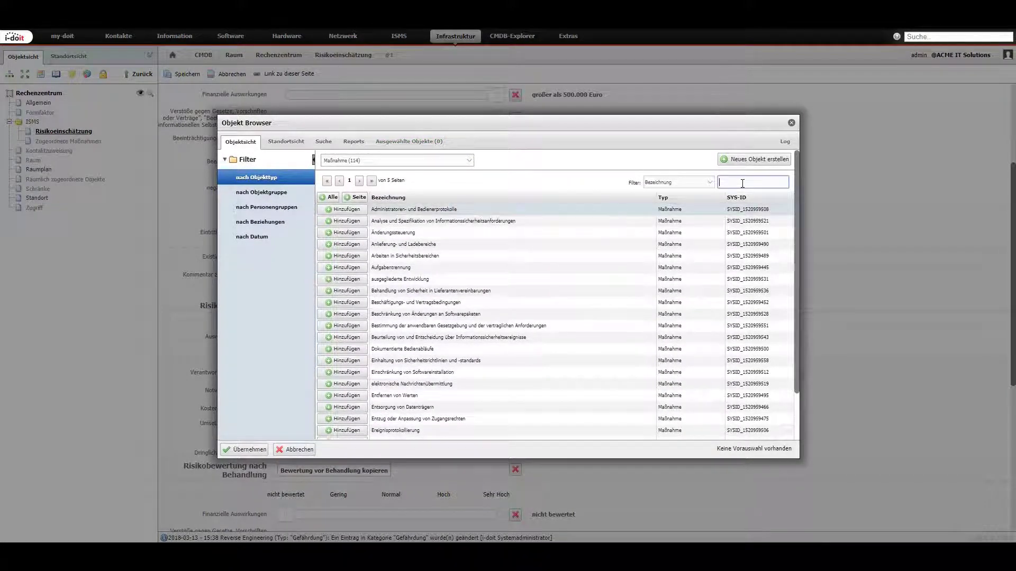
{"action": "type", "text": "phys"}
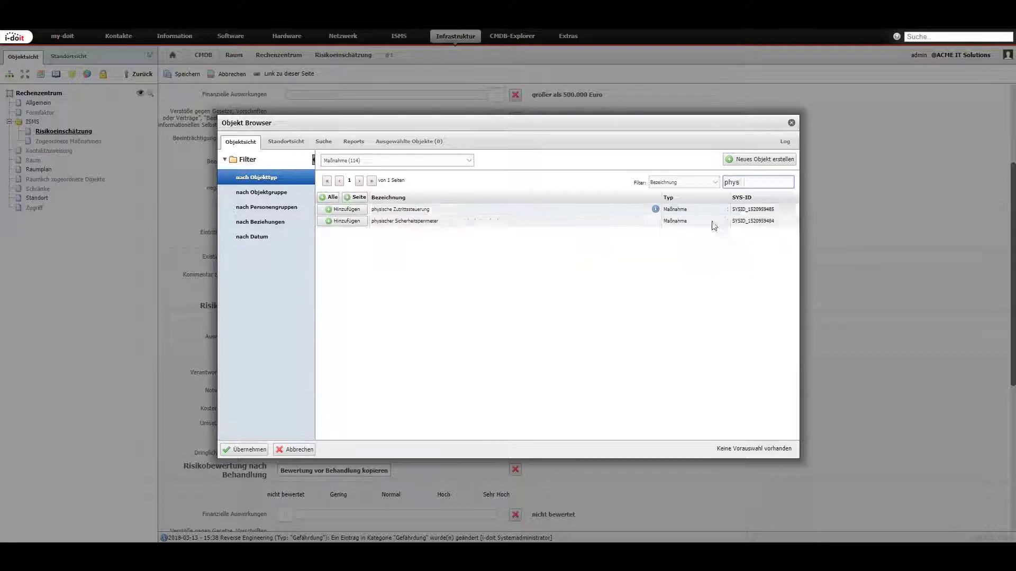
{"action": "left_click", "coordinate": [357, 210]}
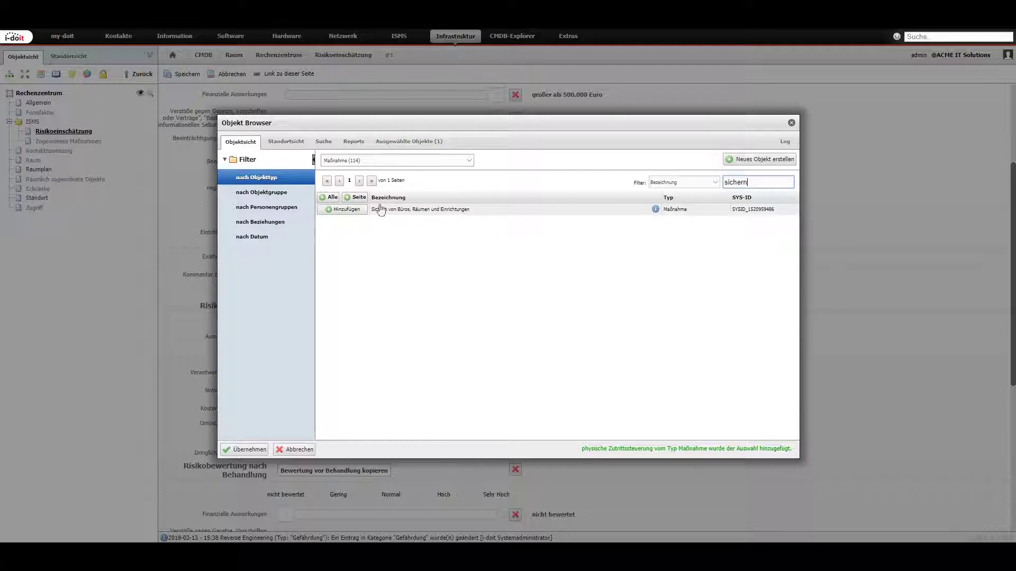
{"action": "left_click", "coordinate": [349, 210]}
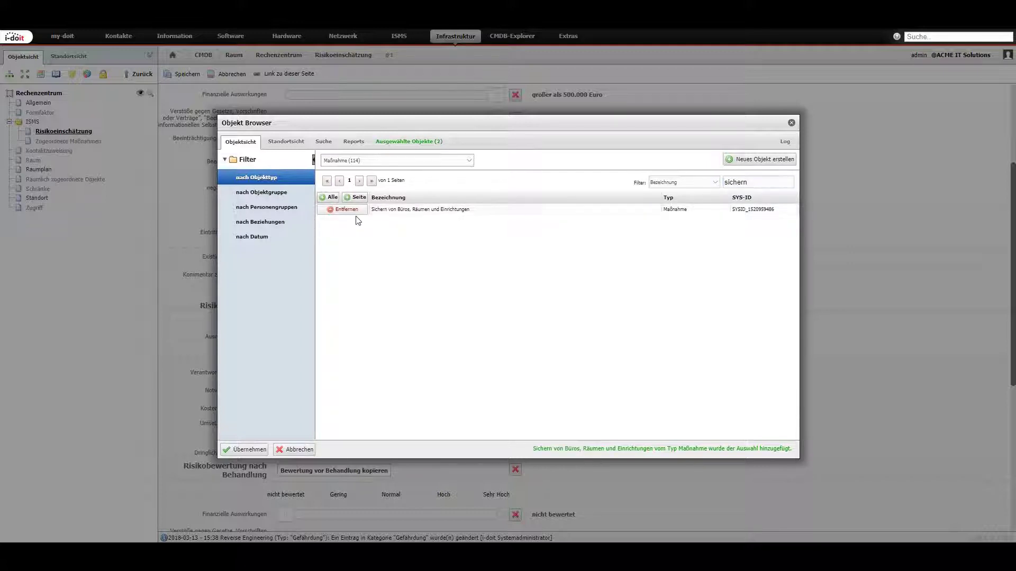
{"action": "left_click", "coordinate": [239, 450]}
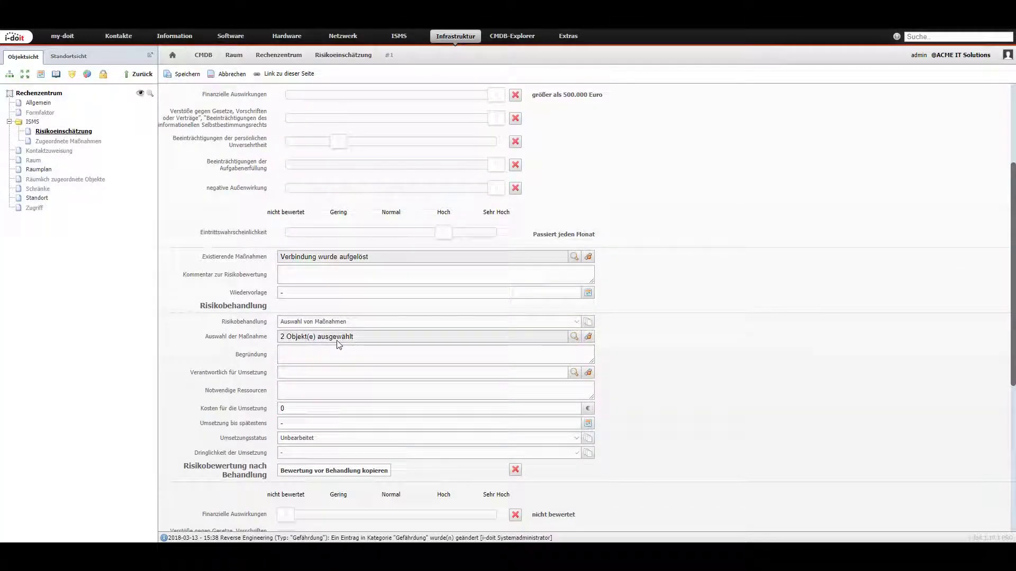
Step: Assign the first listed person as responsible for the implementation (Verantwortlich für Umsetzung)
{"action": "left_click", "coordinate": [328, 355]}
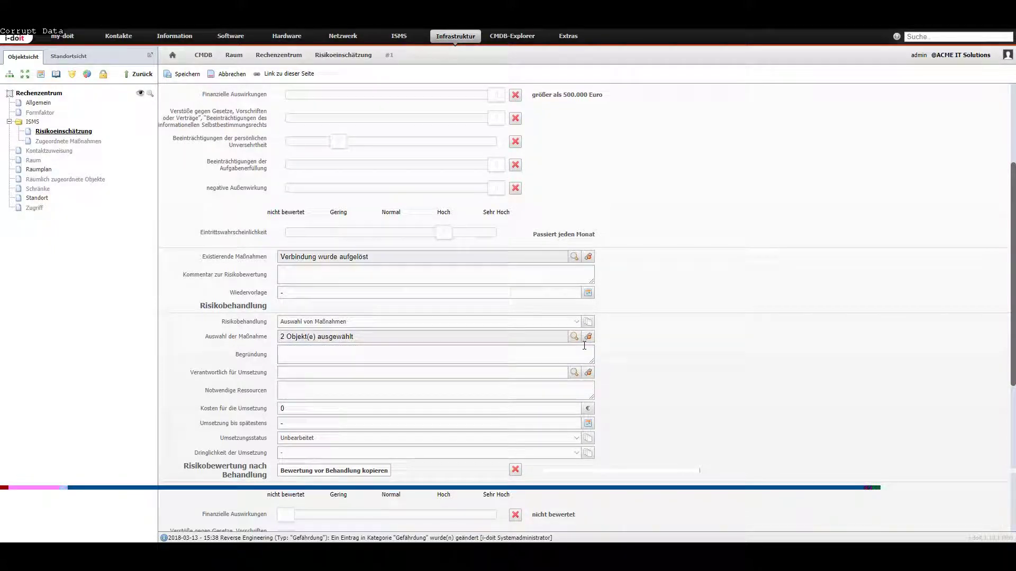
{"action": "left_click", "coordinate": [574, 373]}
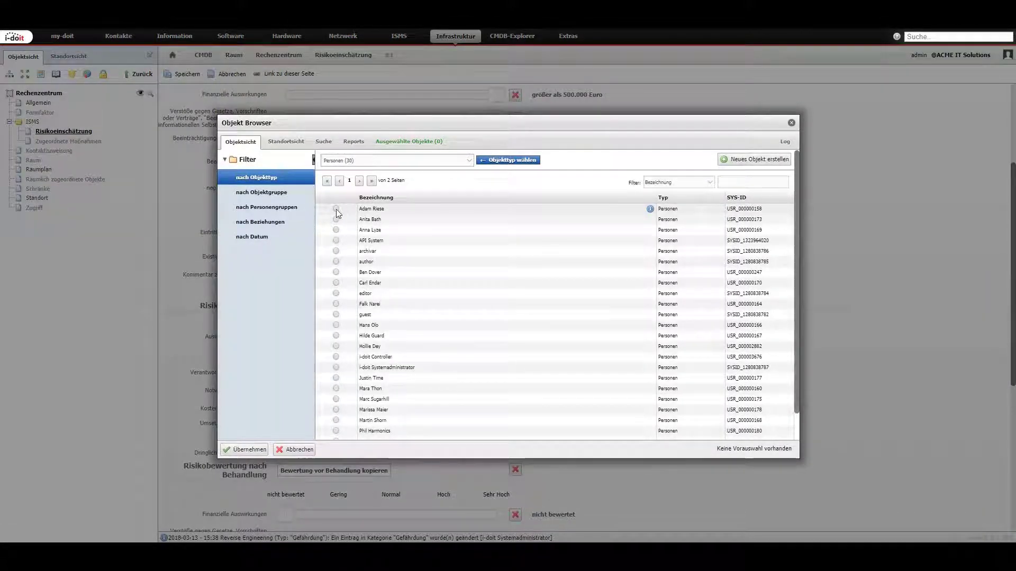
{"action": "left_click", "coordinate": [336, 210]}
{"action": "left_click", "coordinate": [244, 450]}
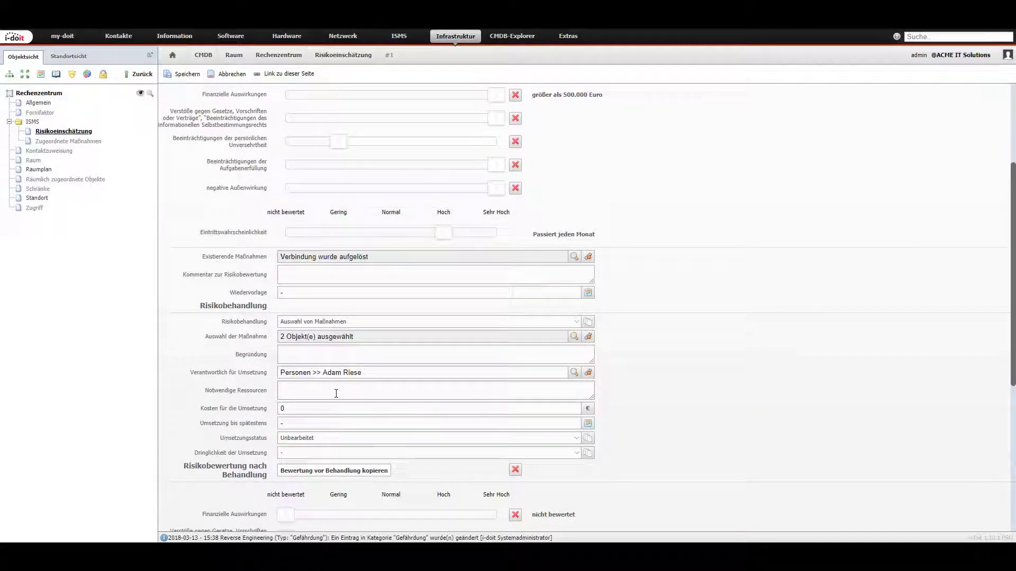
Step: Set the implementation costs to 150 € and the latest implementation date (Umsetzung bis spätestens) to 21.06.2018
{"action": "left_click", "coordinate": [294, 392]}
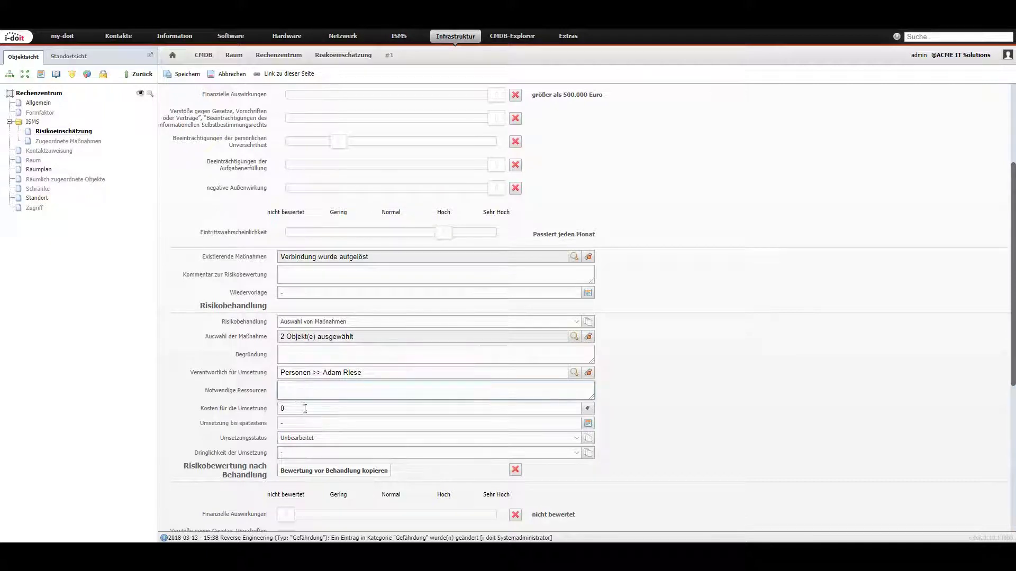
{"action": "left_click", "coordinate": [305, 409]}
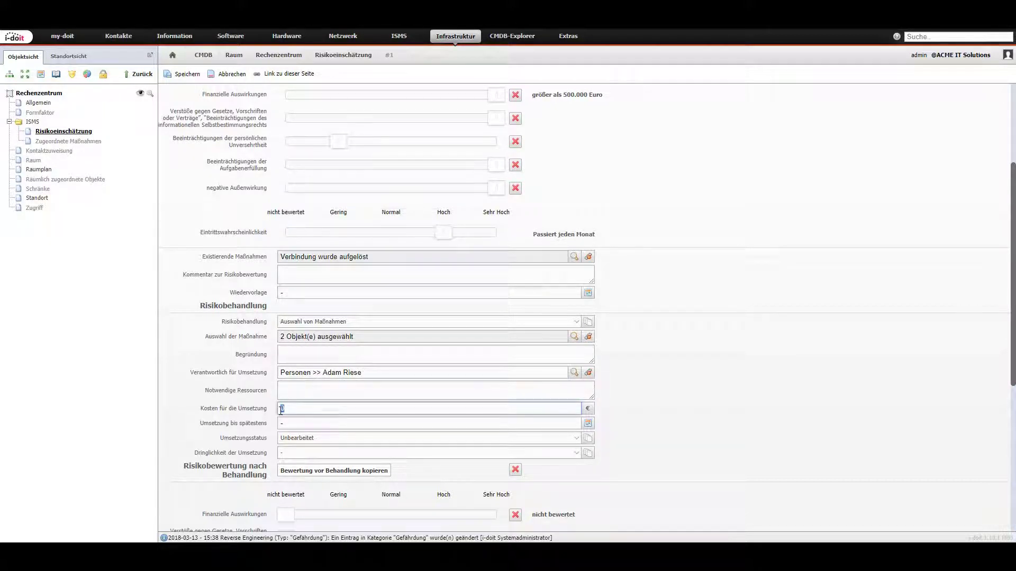
{"action": "type", "text": "150"}
{"action": "key", "text": "Tab"}
{"action": "left_click", "coordinate": [392, 437]}
{"action": "left_click", "coordinate": [391, 437]}
{"action": "left_click", "coordinate": [392, 437]}
{"action": "left_click", "coordinate": [350, 488]}
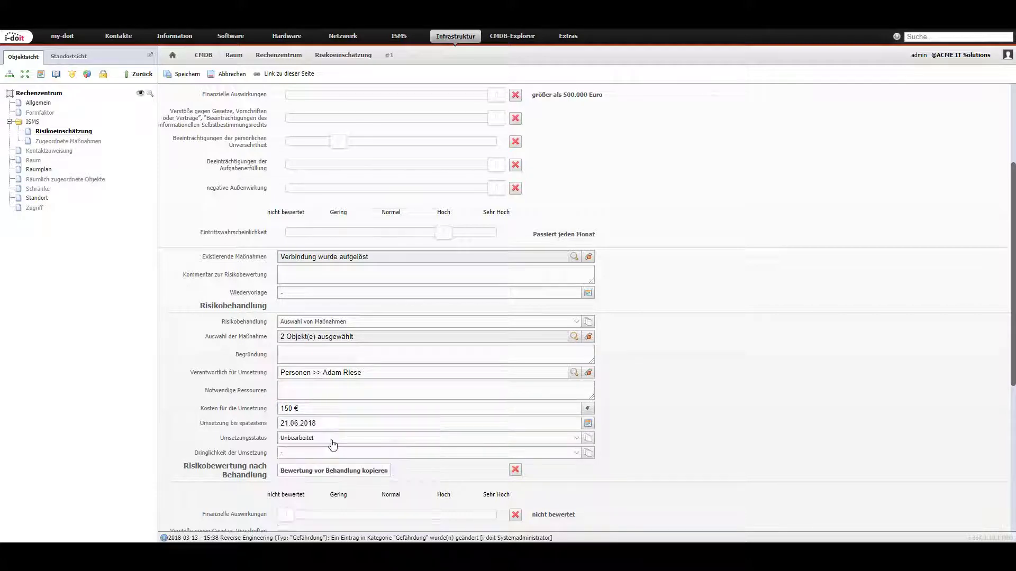
Step: Create the new urgency value "Sehr Dringend" and assign it as the Dringlichkeit der Umsetzung
{"action": "left_click", "coordinate": [331, 442]}
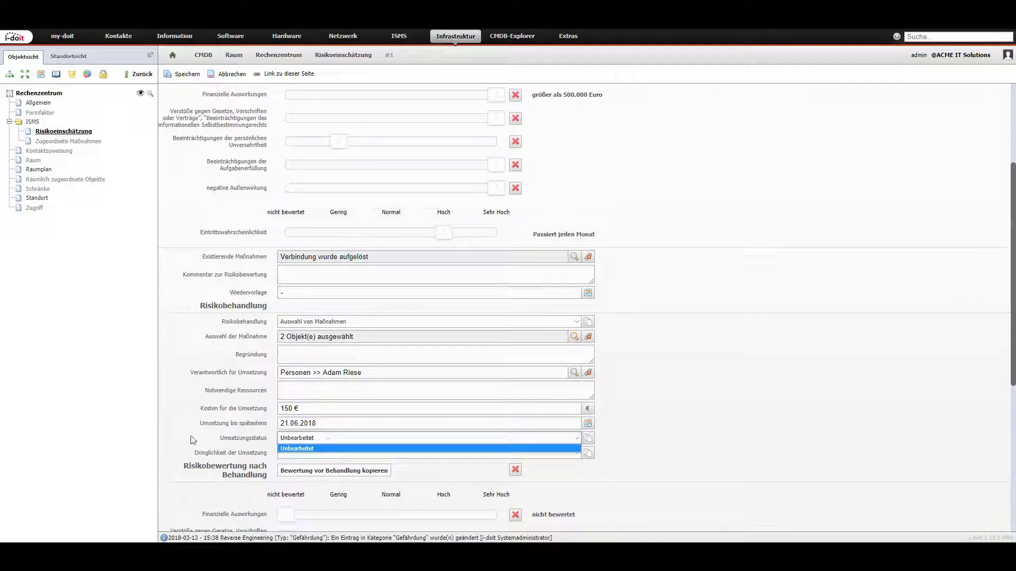
{"action": "left_click", "coordinate": [192, 441]}
{"action": "left_click", "coordinate": [323, 454]}
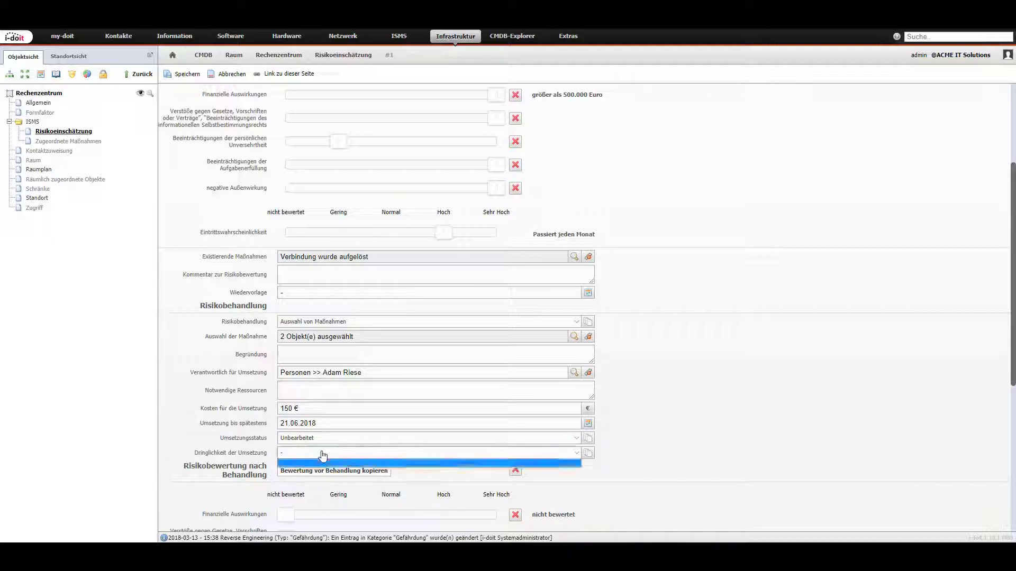
{"action": "left_click", "coordinate": [590, 455]}
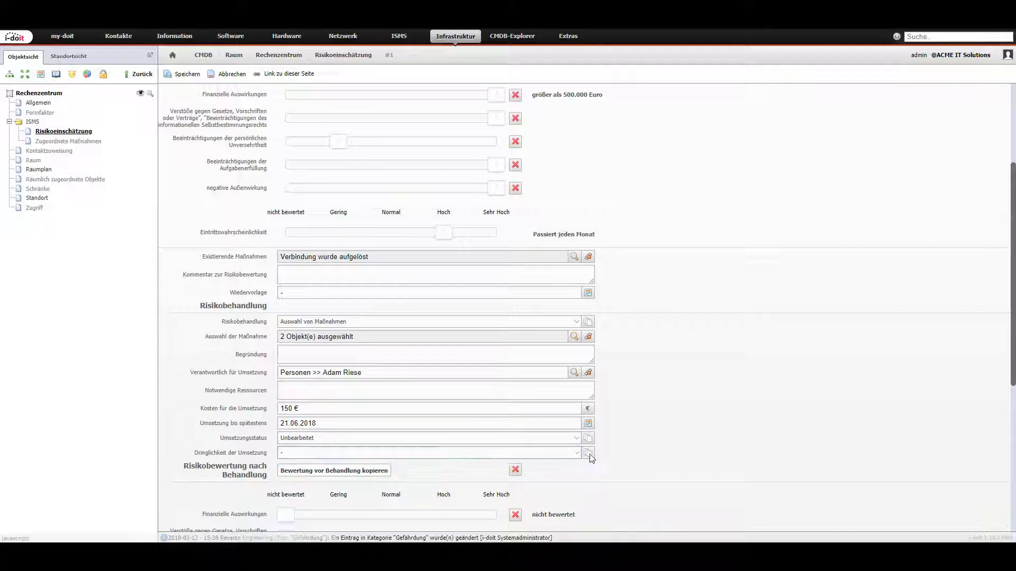
{"action": "left_click", "coordinate": [589, 454]}
{"action": "left_click", "coordinate": [439, 435]}
{"action": "type", "text": "Sehr Dringend"}
{"action": "left_click", "coordinate": [610, 439]}
{"action": "left_click", "coordinate": [405, 459]}
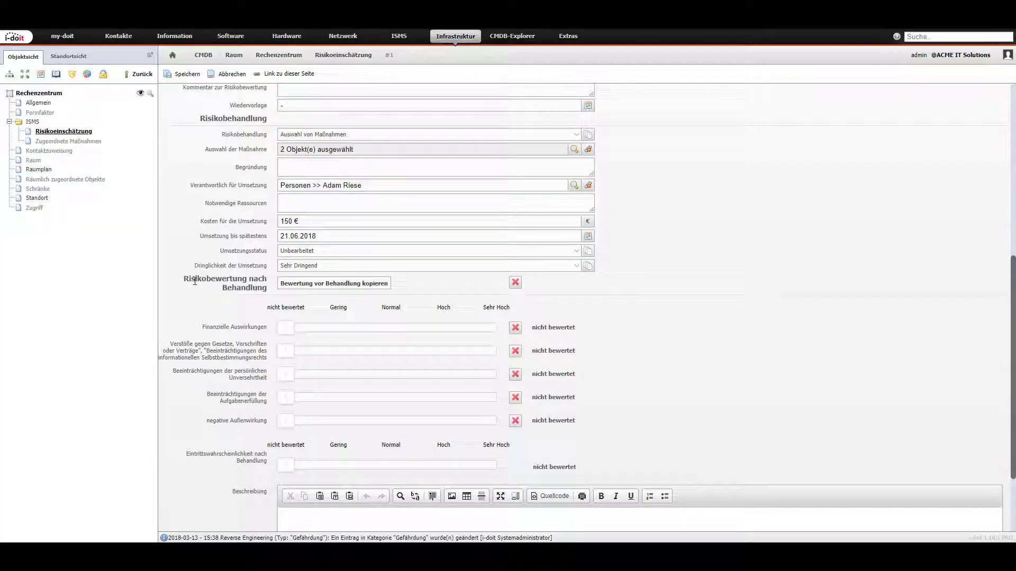
Step: Copy the pre-treatment damage ratings into the post-treatment assessment, set Eintrittswahrscheinlichkeit nach Behandlung to Gering, and save the entry
{"action": "left_click_drag", "start_coordinate": [184, 279], "coordinate": [273, 292]}
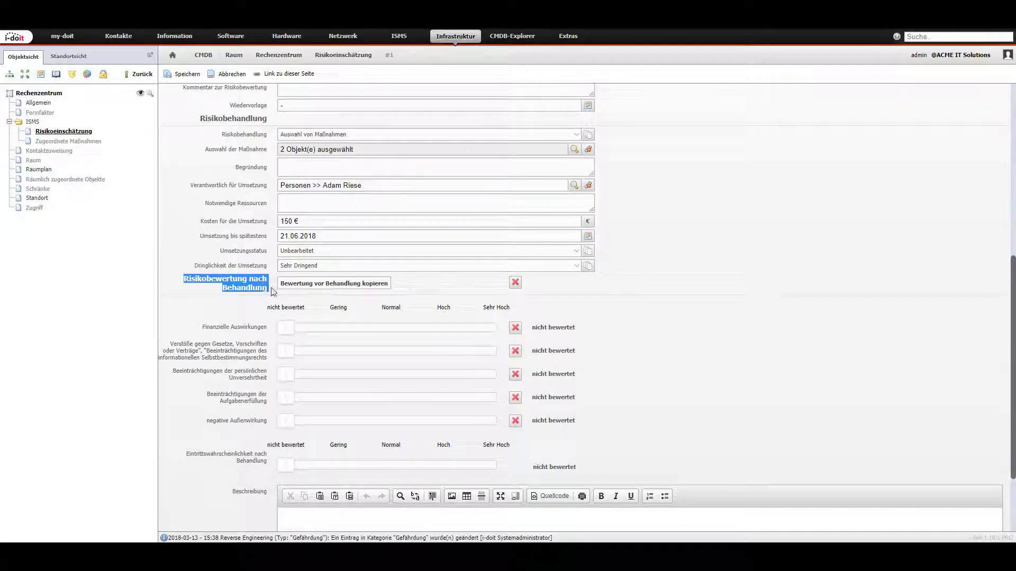
{"action": "left_click", "coordinate": [183, 294]}
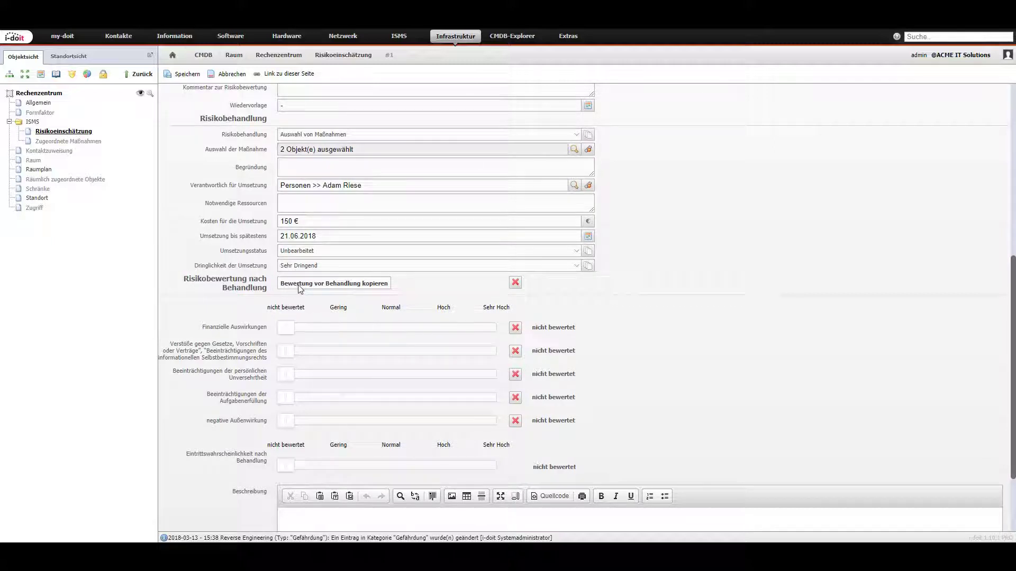
{"action": "left_click", "coordinate": [299, 289]}
{"action": "left_click", "coordinate": [540, 81]}
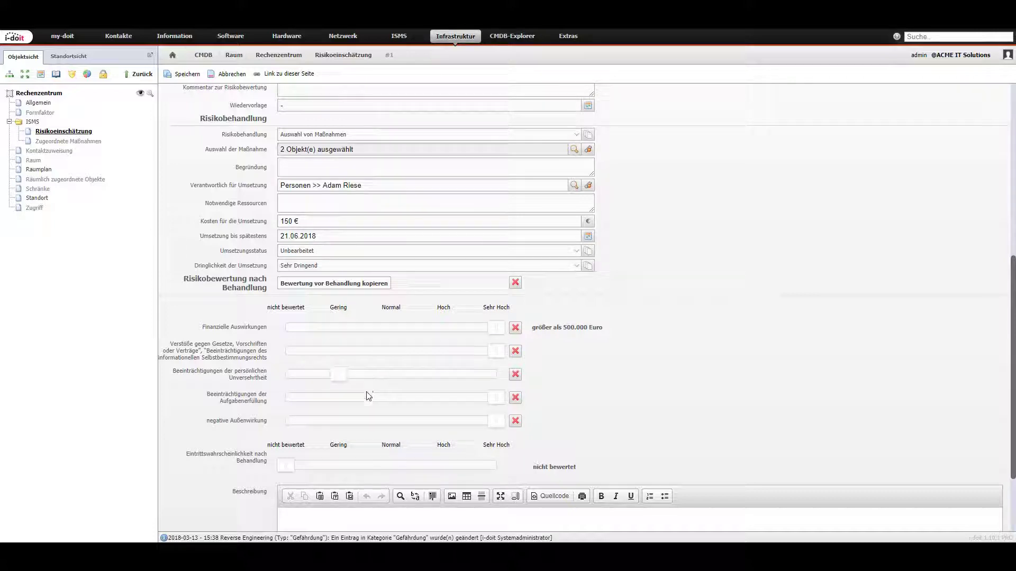
{"action": "scroll", "coordinate": [253, 435], "scroll_direction": "down", "scroll_amount": 1}
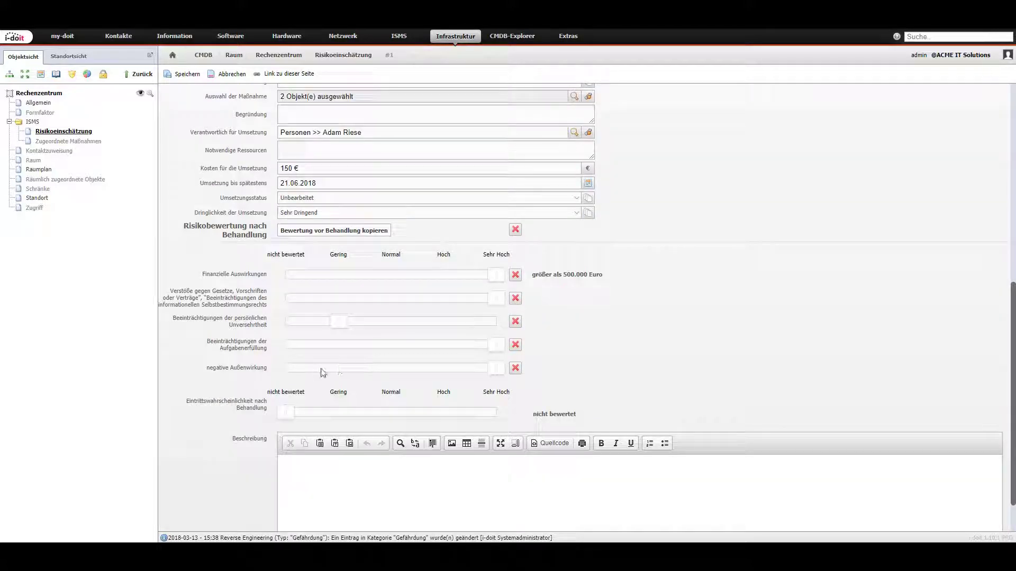
{"action": "left_click_drag", "start_coordinate": [290, 412], "coordinate": [341, 413]}
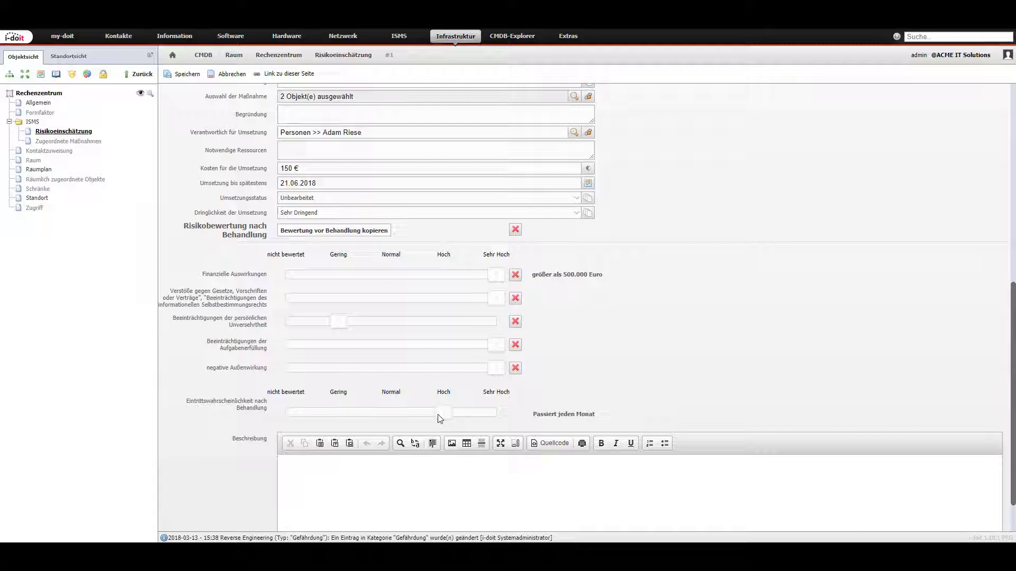
{"action": "left_click_drag", "start_coordinate": [417, 419], "coordinate": [347, 416]}
{"action": "left_click", "coordinate": [193, 77]}
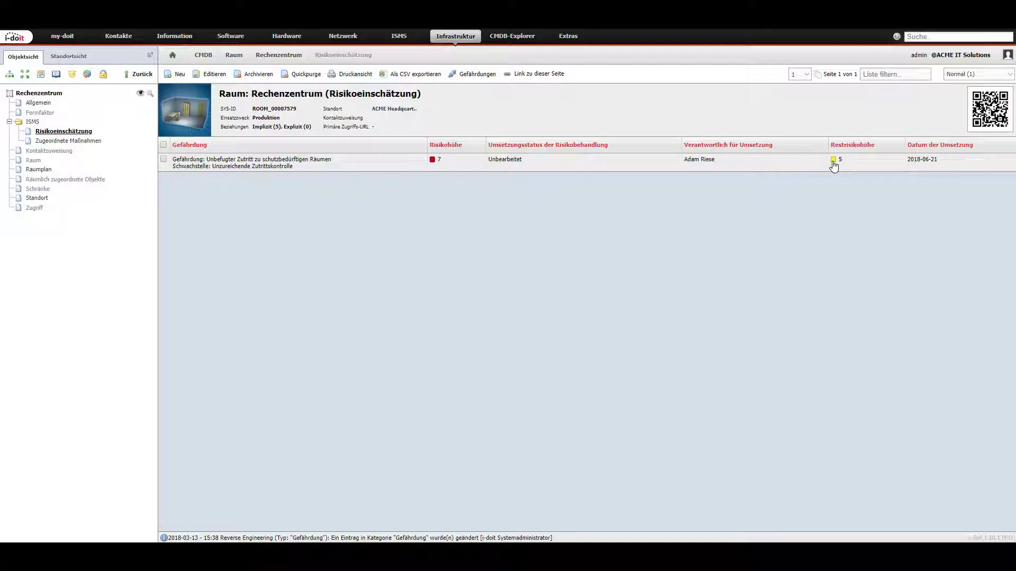
Step: Open the Gefährdung "Unbefugter Zutritt zu schutzbedürftigen Räumen" and check which objects it is used in
{"action": "left_click", "coordinate": [401, 41]}
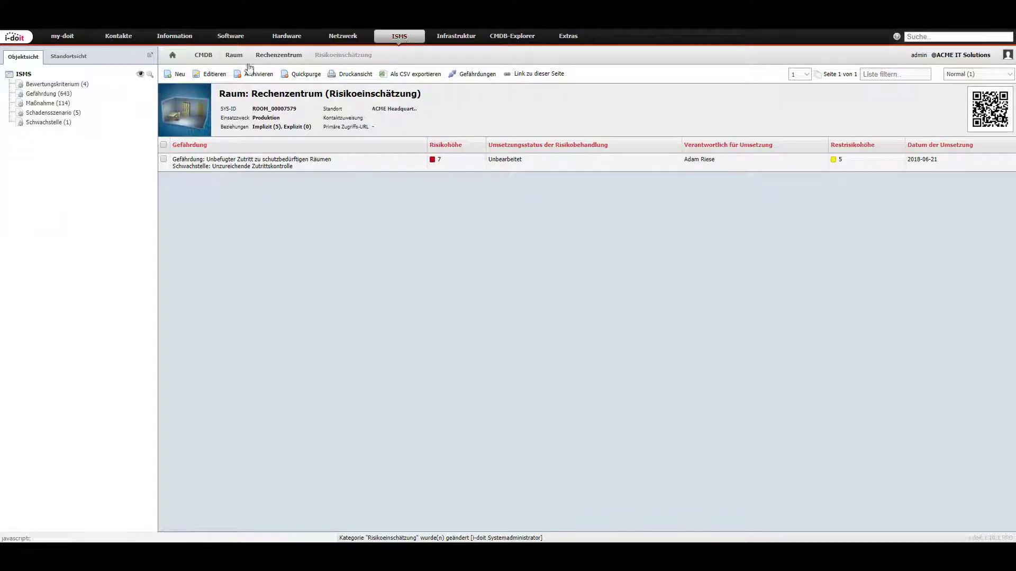
{"action": "left_click", "coordinate": [49, 95]}
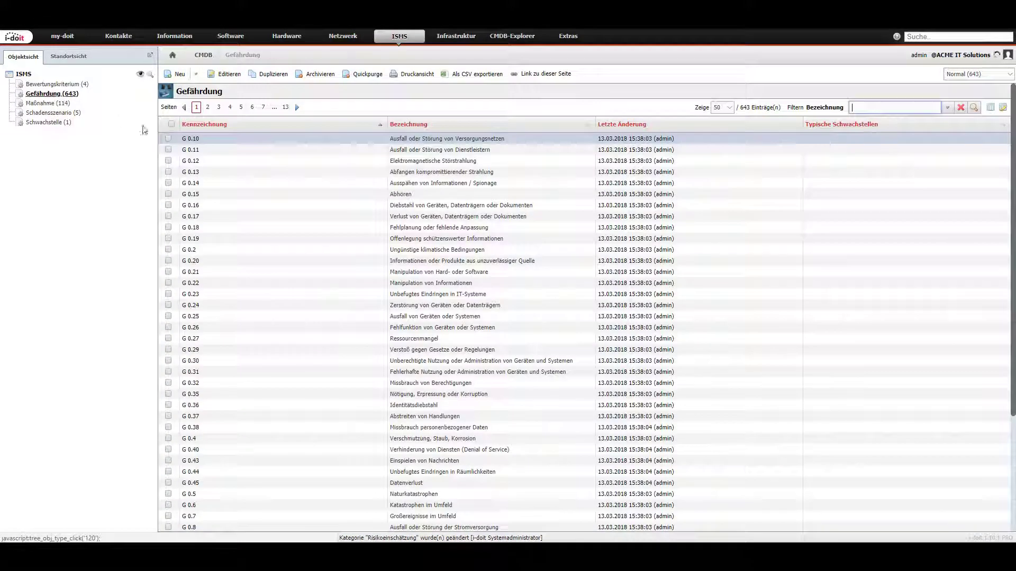
{"action": "left_click", "coordinate": [424, 140]}
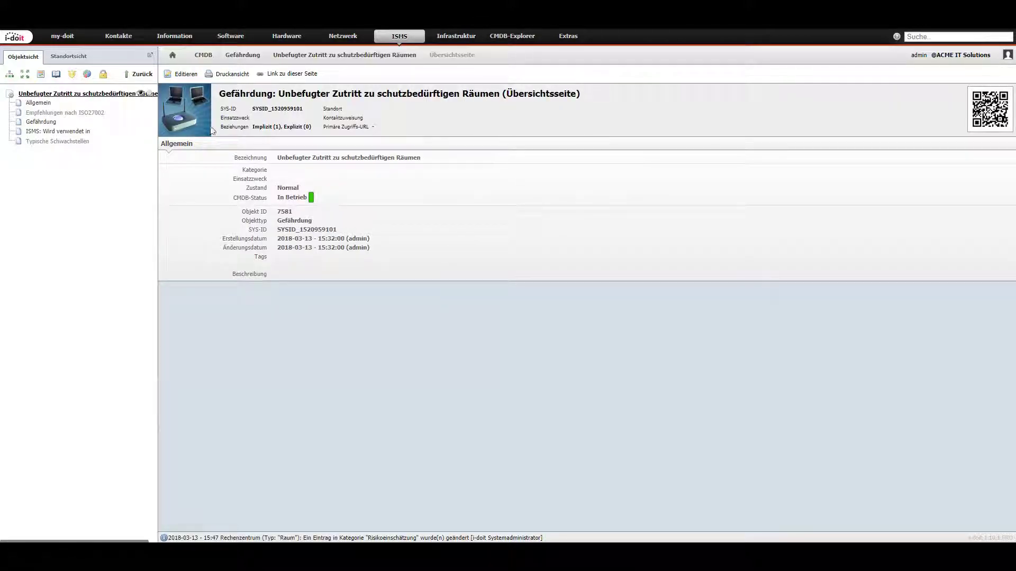
{"action": "left_click", "coordinate": [76, 134]}
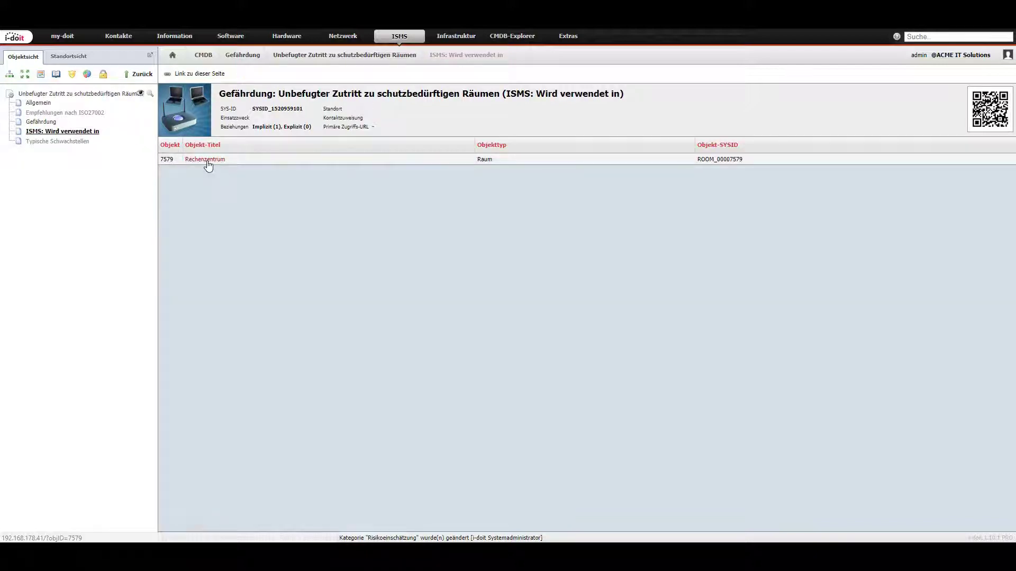
Step: Add "Unzureichende Zutrittskontrolle" to the Gefährdung's Typische Schwachstellen
{"action": "left_click", "coordinate": [80, 141]}
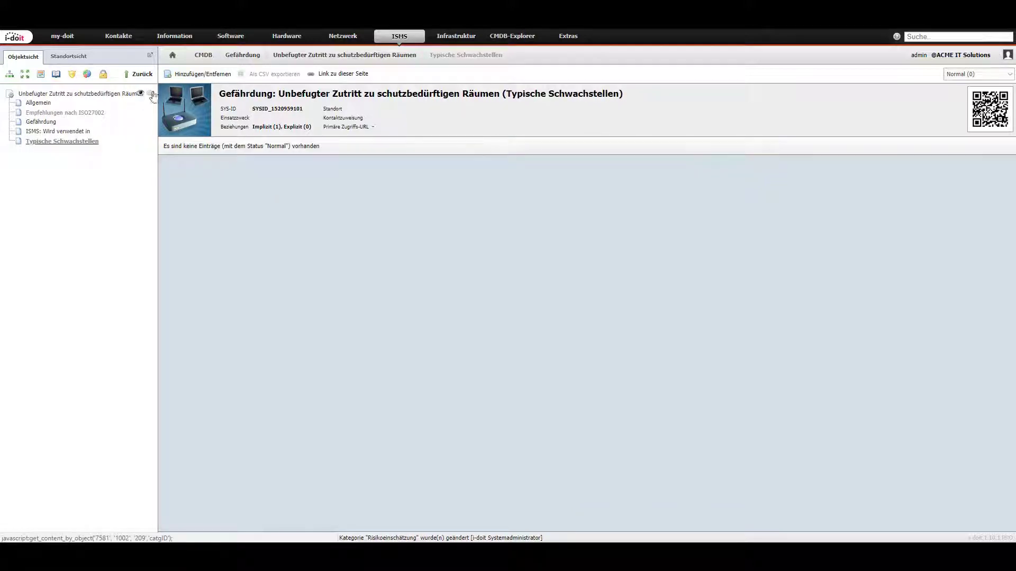
{"action": "left_click", "coordinate": [191, 74]}
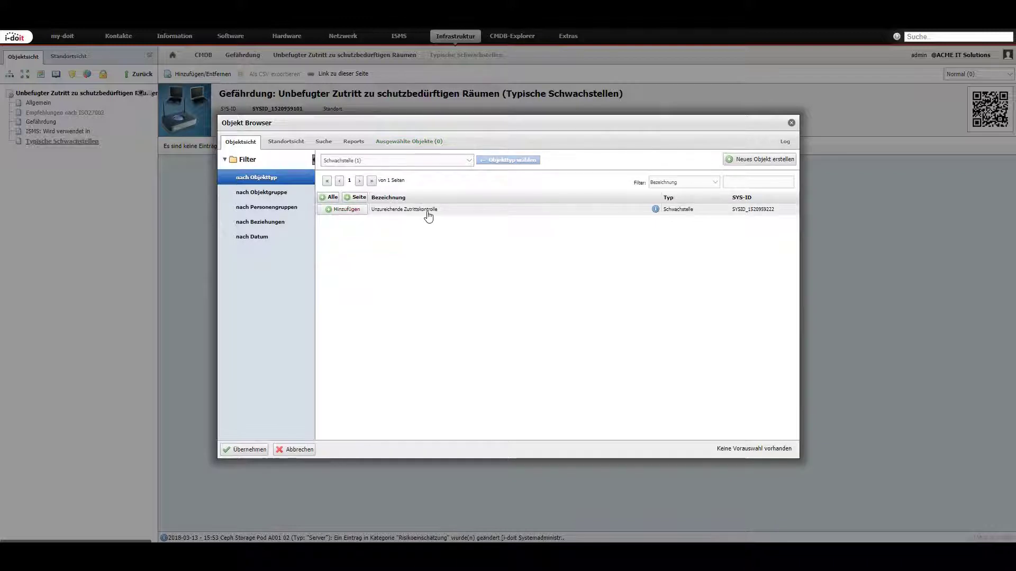
{"action": "left_click", "coordinate": [353, 212]}
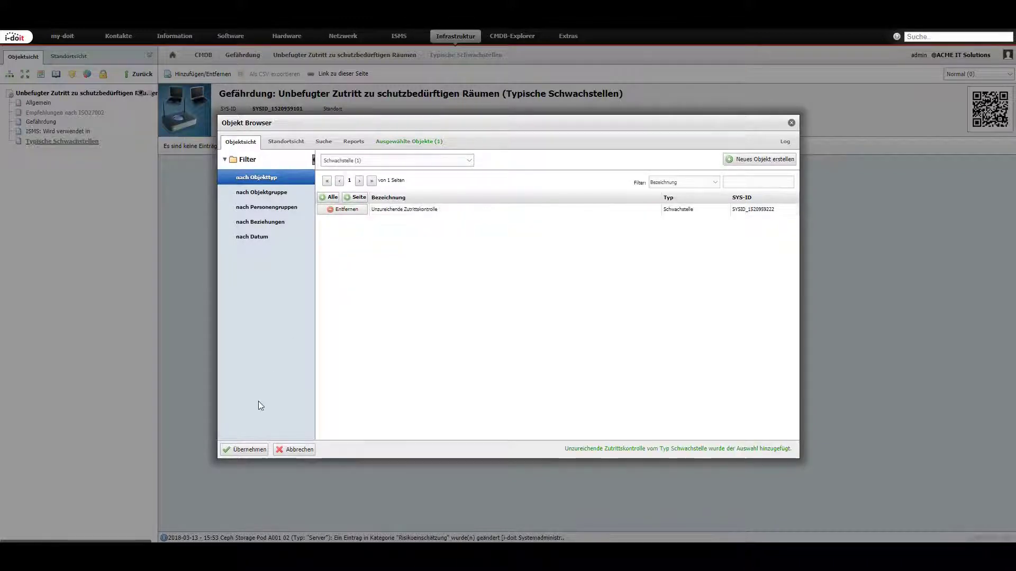
{"action": "left_click", "coordinate": [244, 451]}
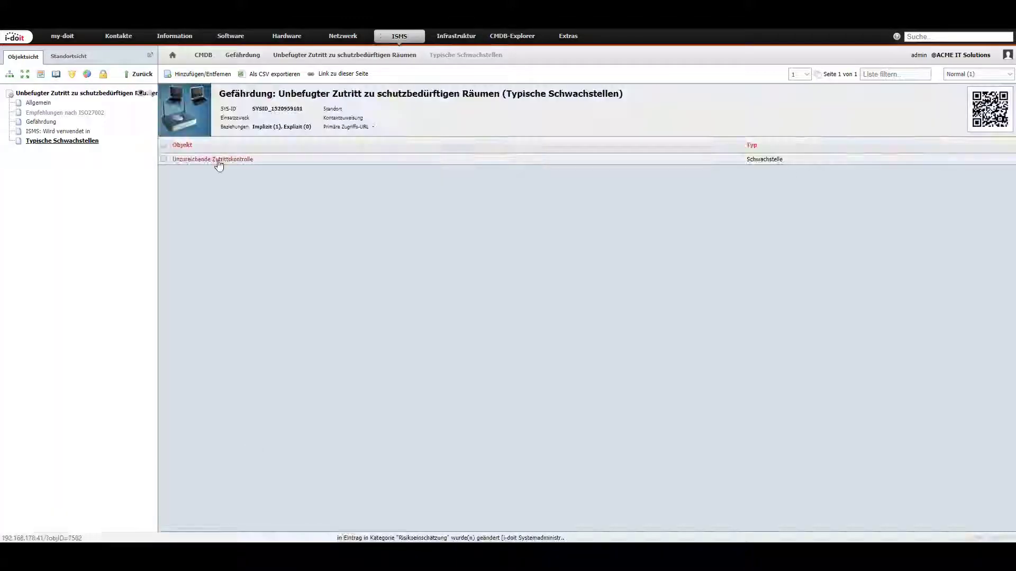
{"action": "mouse_move", "coordinate": [219, 165]}
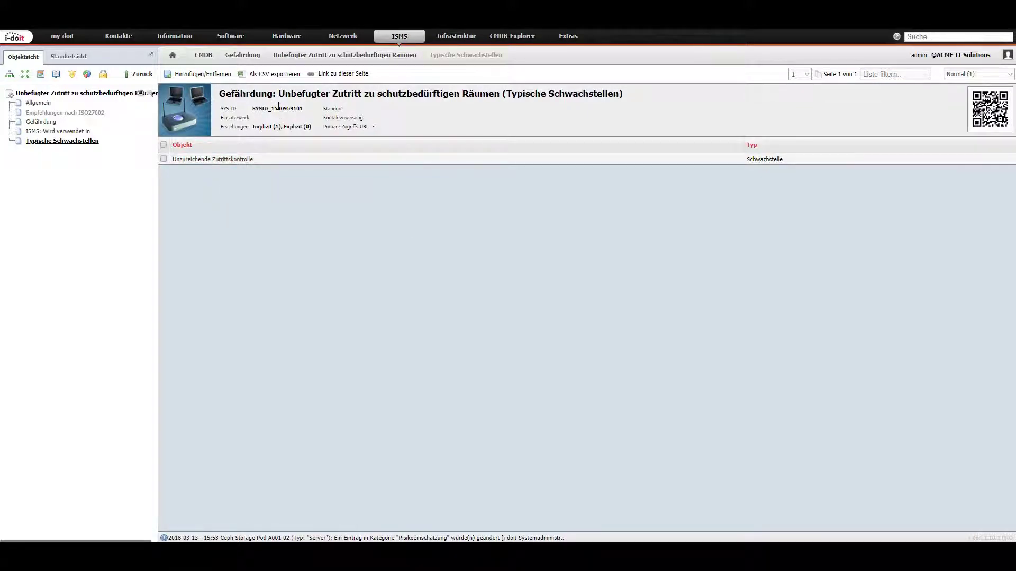
Step: Open the ISMS Risikoeinschätzung category of the room 1.11 Copy Room
{"action": "left_click", "coordinate": [456, 36]}
{"action": "left_click", "coordinate": [42, 208]}
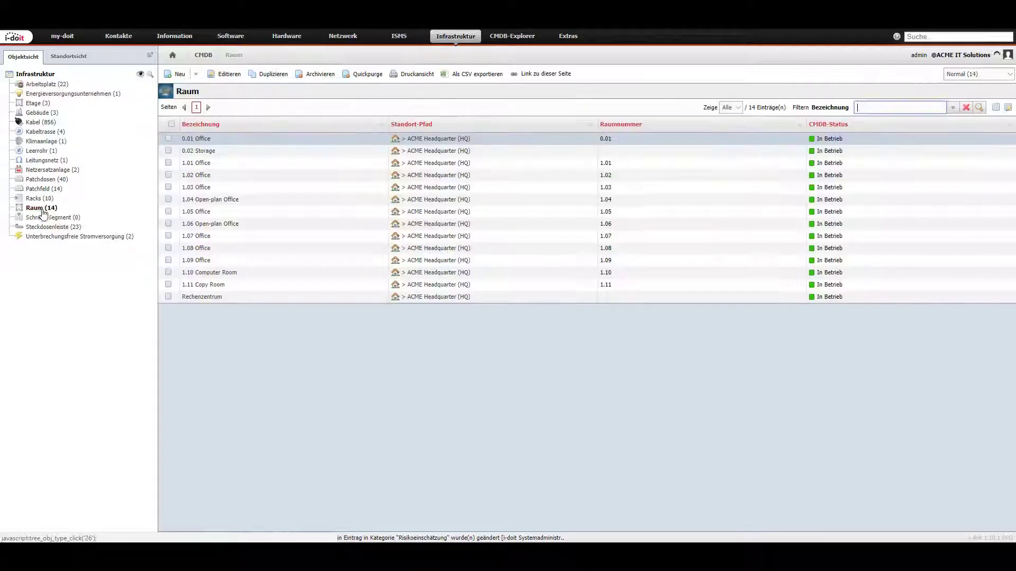
{"action": "left_click", "coordinate": [169, 285]}
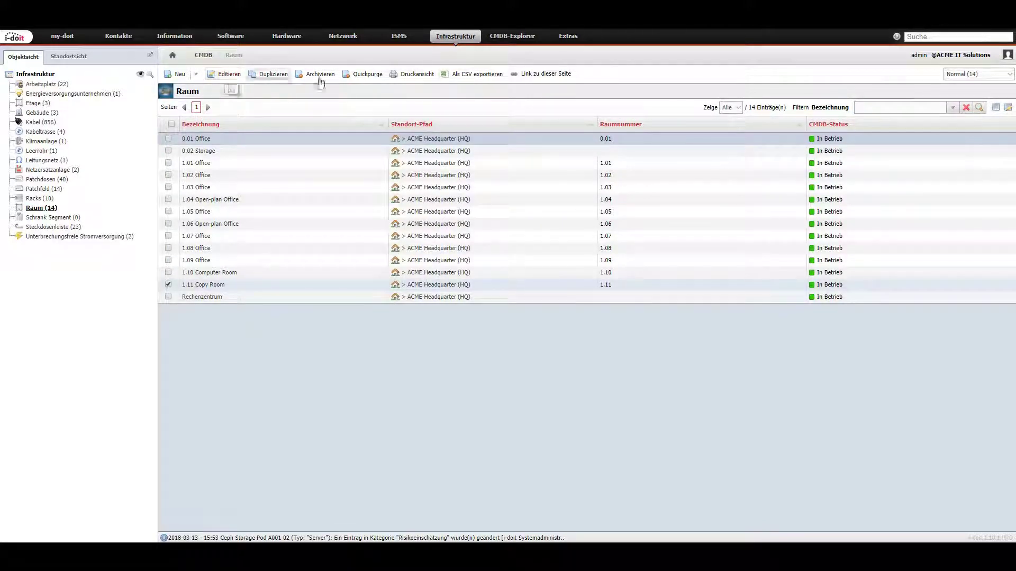
{"action": "left_click", "coordinate": [222, 75]}
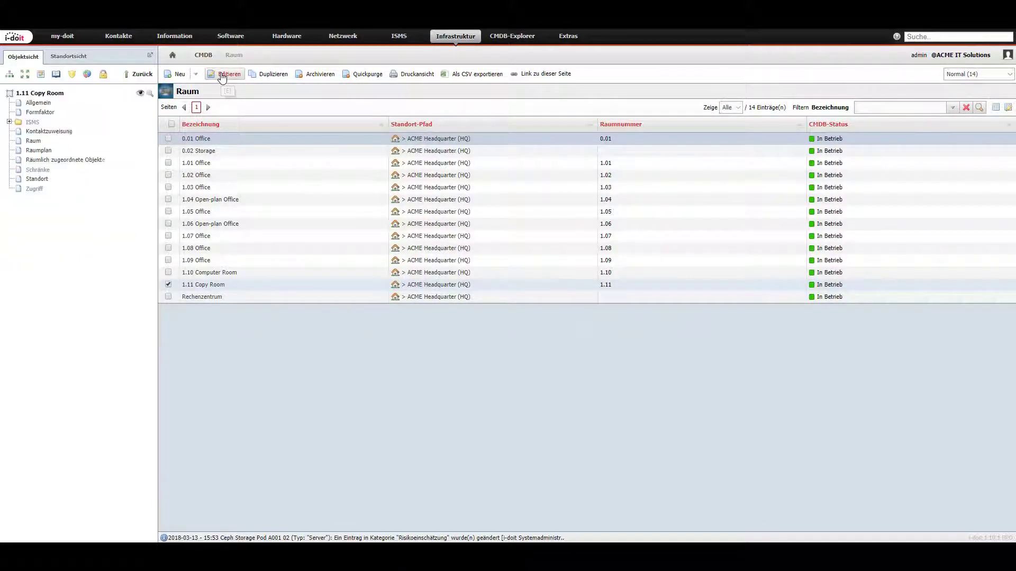
{"action": "left_click", "coordinate": [33, 123]}
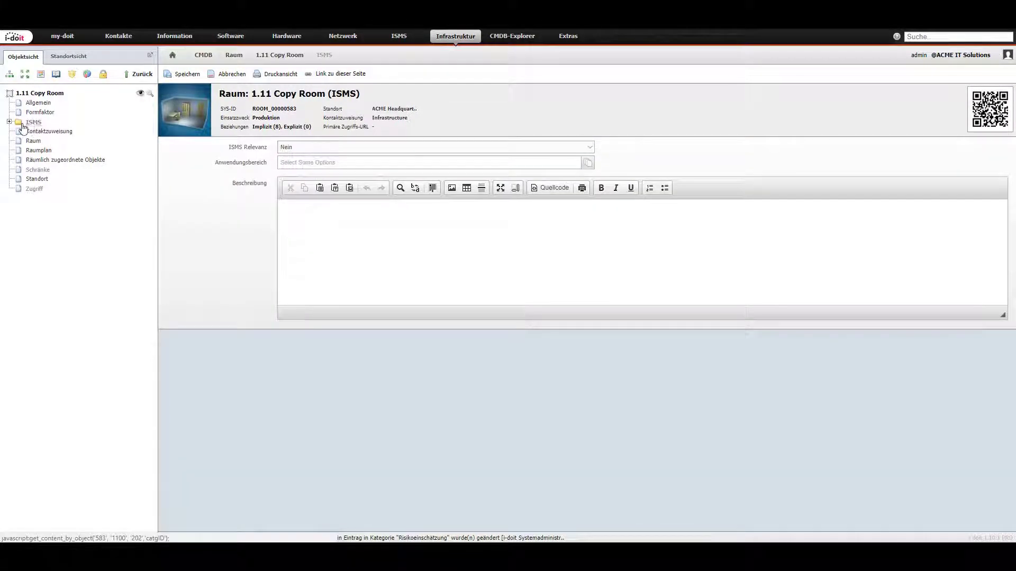
{"action": "left_click", "coordinate": [9, 122]}
{"action": "left_click", "coordinate": [60, 132]}
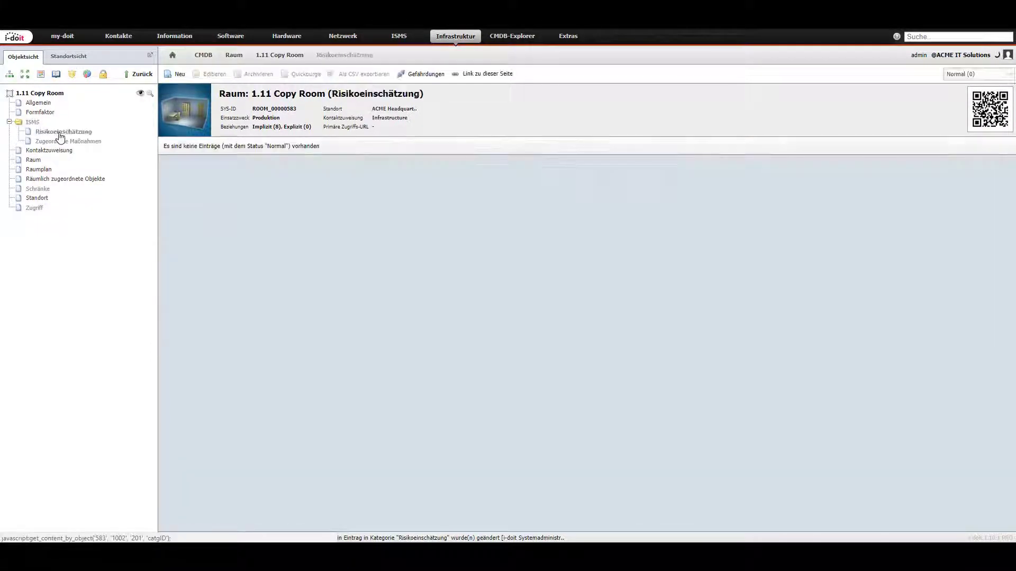
Step: Assign the Gefährdung "Unbefugter Zutritt zu schutzbedürftigen Räumen" to the Copy Room's Risikoeinschätzung and inspect the new entry's linked Schwachstelle
{"action": "left_click", "coordinate": [427, 74]}
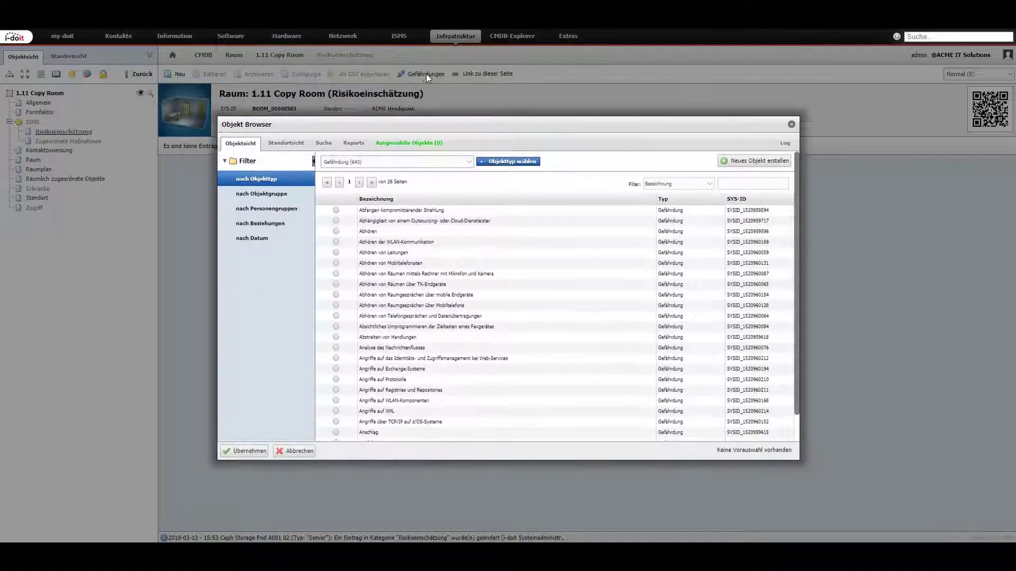
{"action": "type", "text": "zut"}
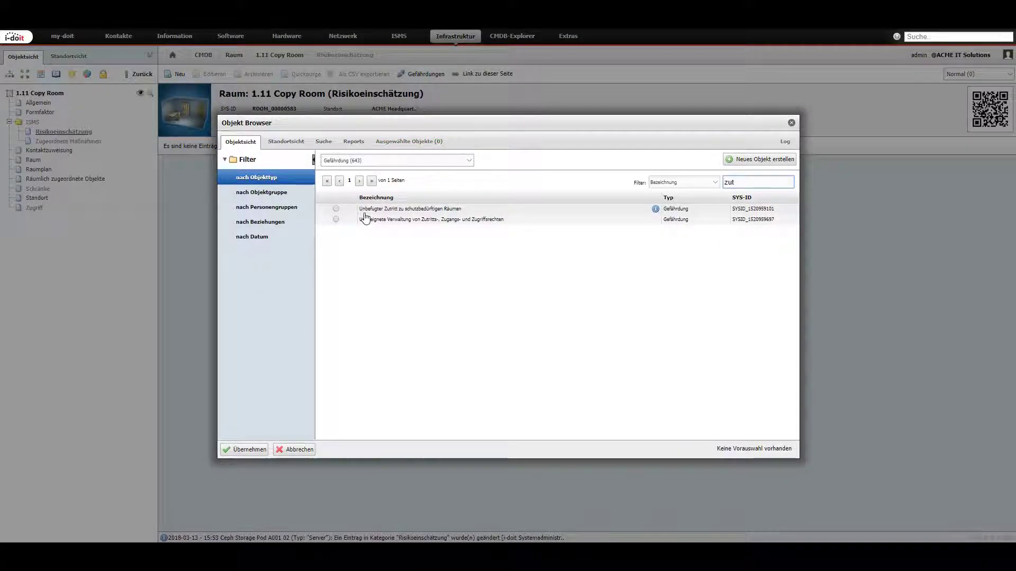
{"action": "left_click", "coordinate": [335, 209]}
{"action": "left_click", "coordinate": [246, 450]}
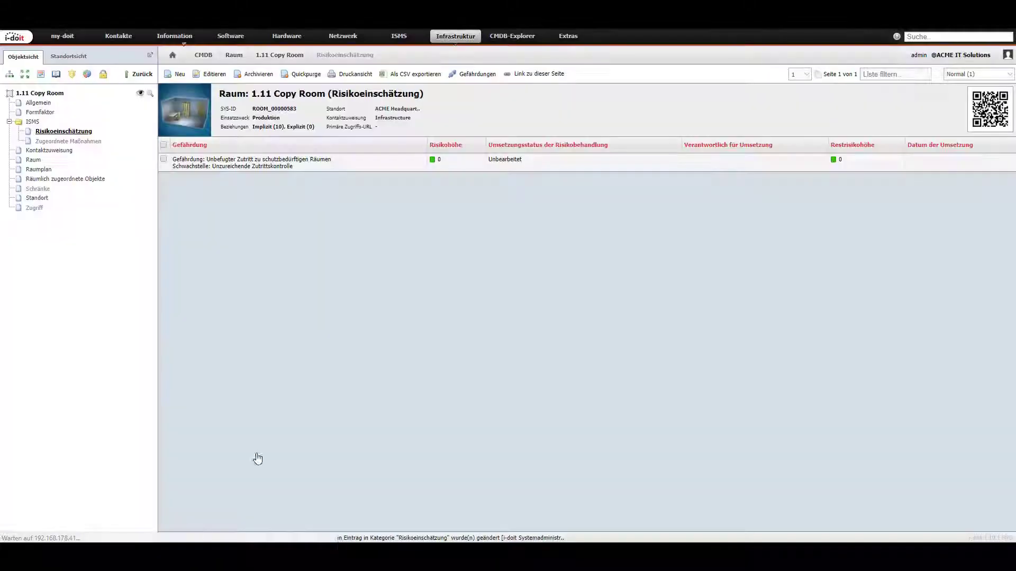
{"action": "left_click", "coordinate": [299, 166]}
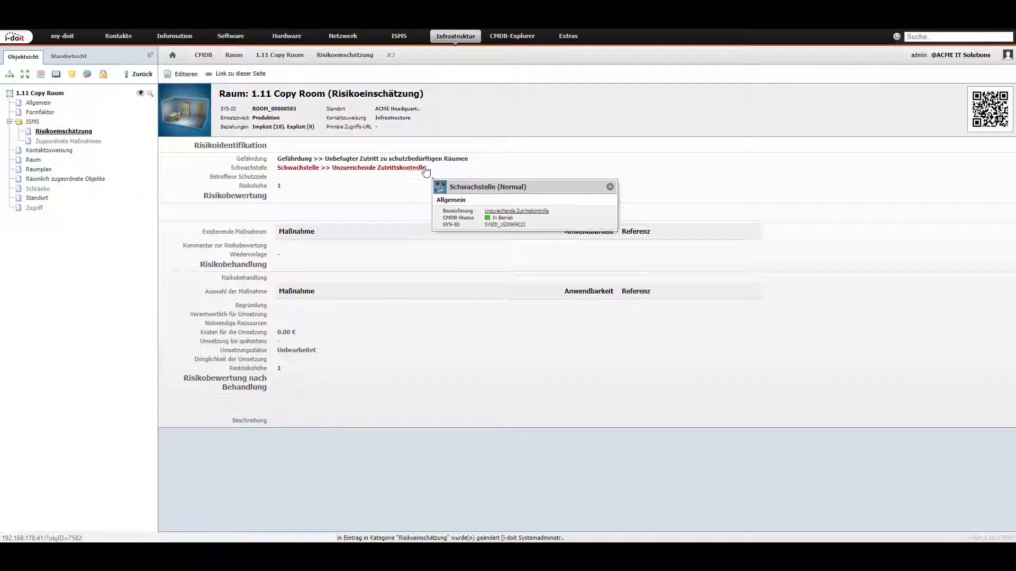
{"action": "mouse_move", "coordinate": [445, 161]}
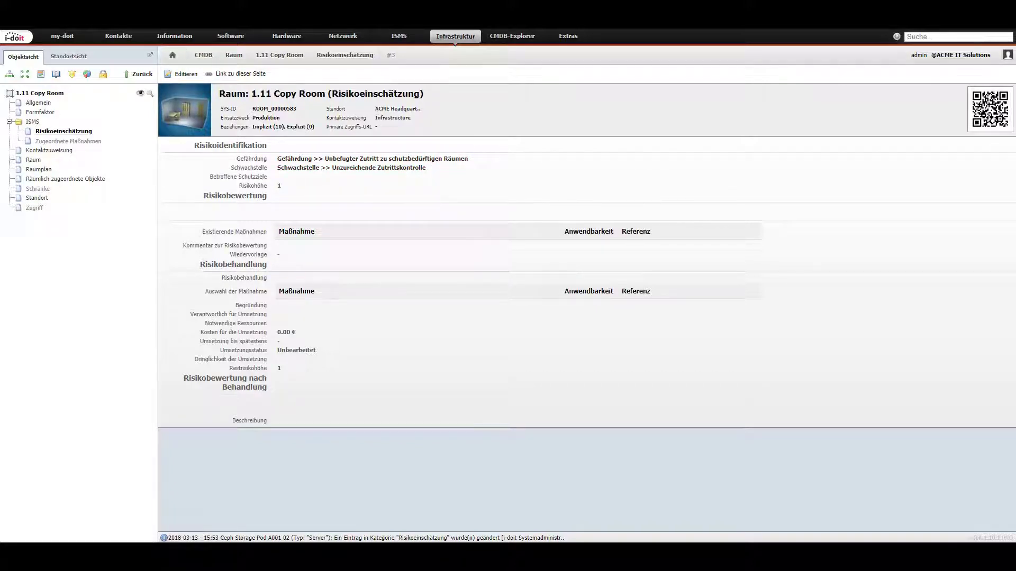
Step: Create a new Objektgruppe named "Alle Server"
{"action": "left_click", "coordinate": [399, 36]}
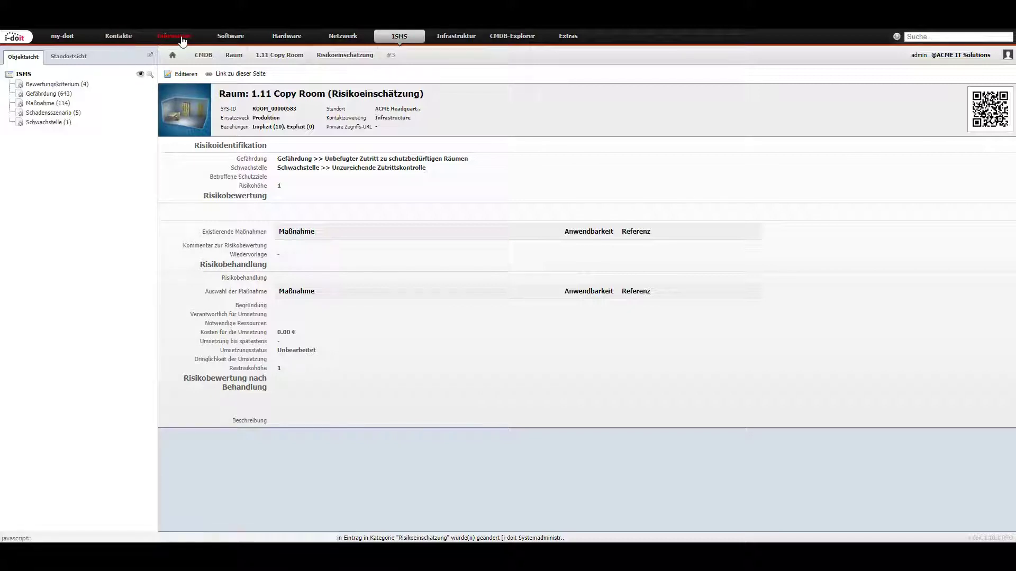
{"action": "left_click", "coordinate": [181, 39]}
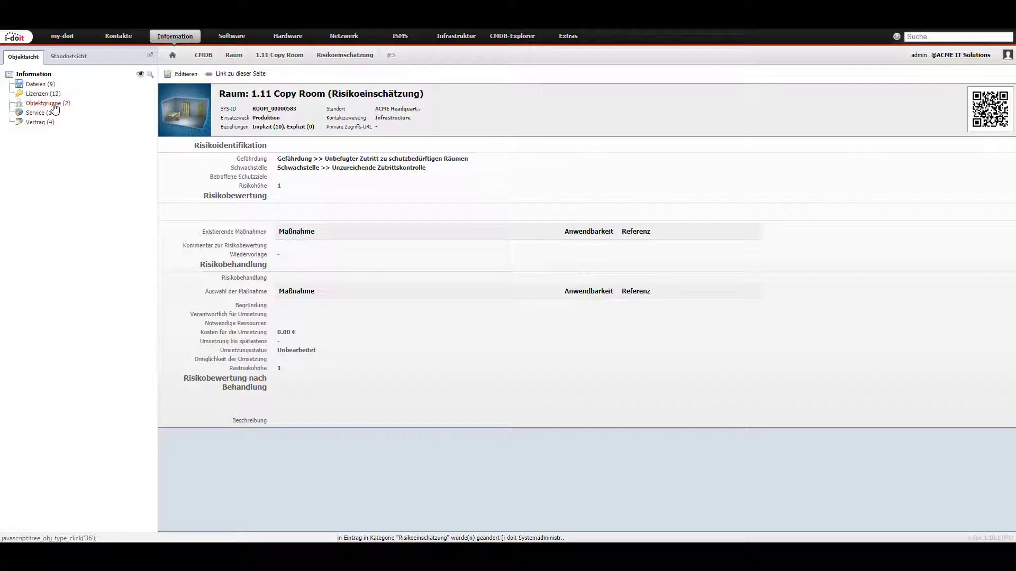
{"action": "left_click", "coordinate": [55, 104]}
{"action": "left_click", "coordinate": [178, 74]}
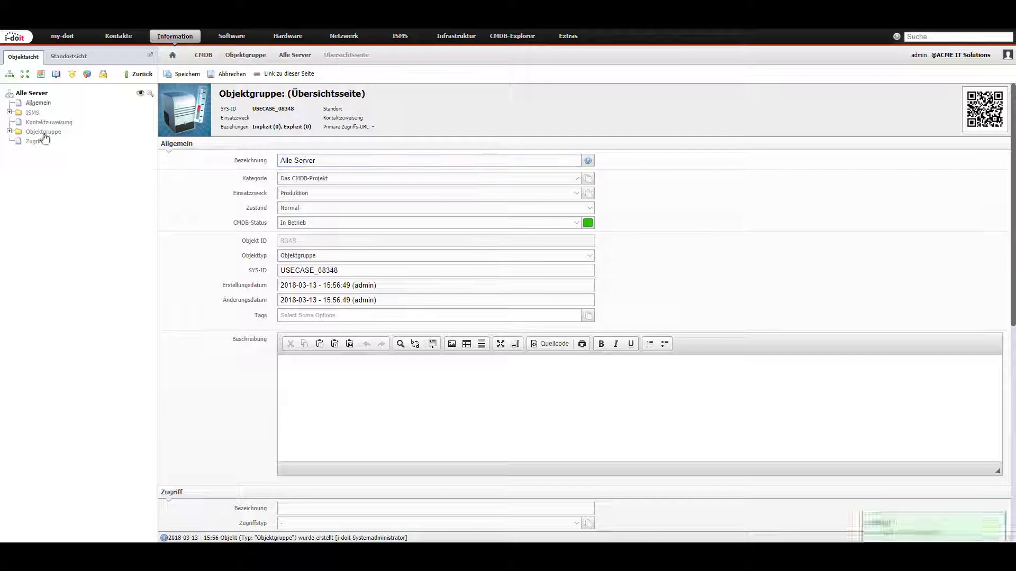
Step: Add a Risikoeinschätzung with the Gefährdung "Abfangen kompromittierender Strahlung" to the group Alle Server and save it
{"action": "left_click", "coordinate": [9, 112]}
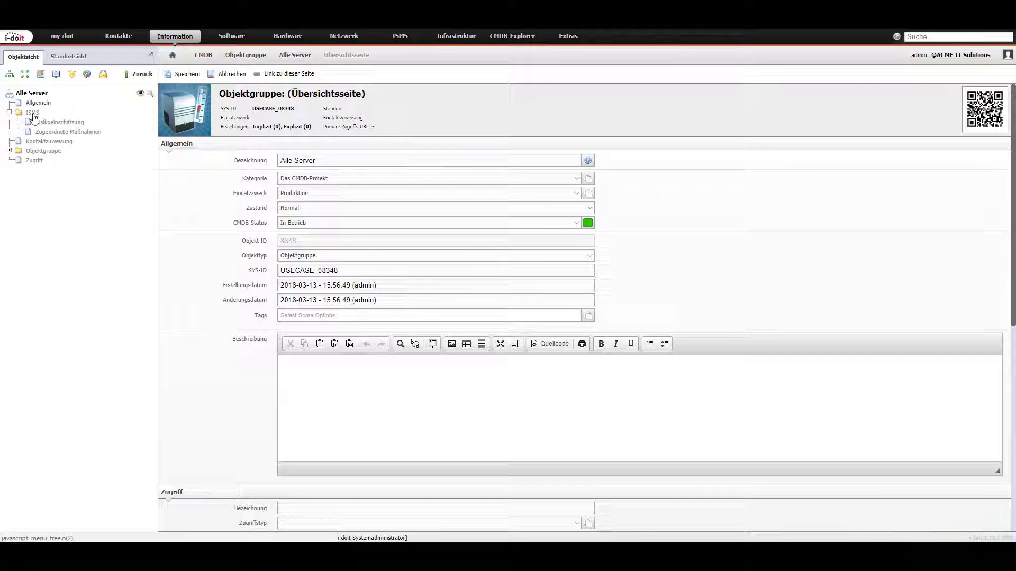
{"action": "left_click", "coordinate": [69, 125]}
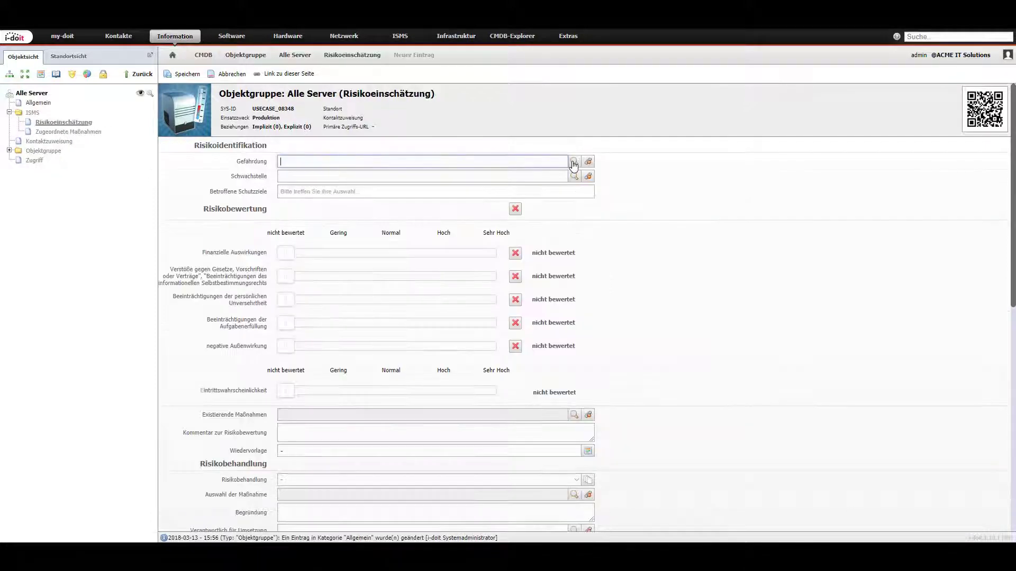
{"action": "left_click", "coordinate": [576, 163]}
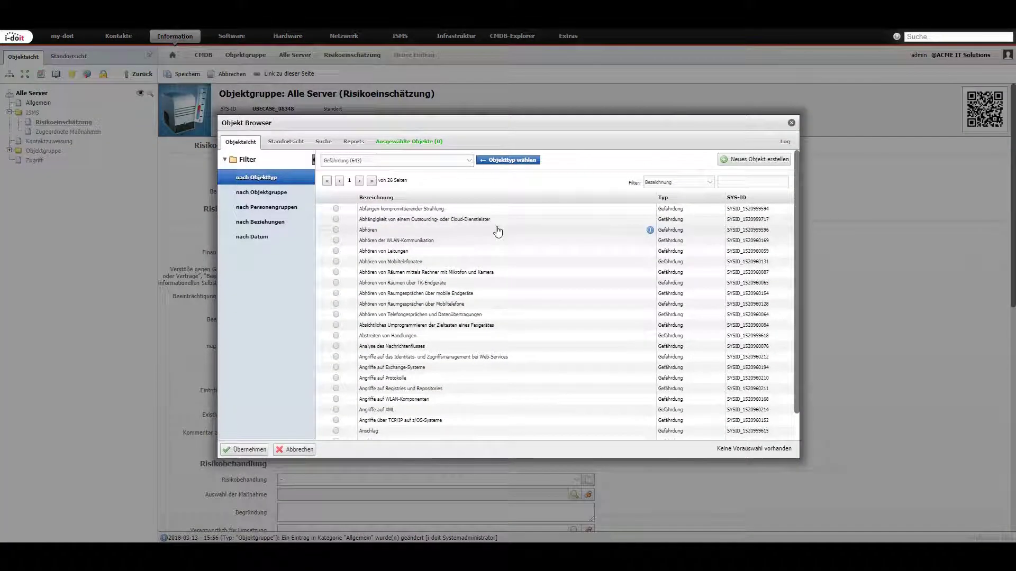
{"action": "left_click", "coordinate": [338, 210]}
{"action": "left_click", "coordinate": [245, 450]}
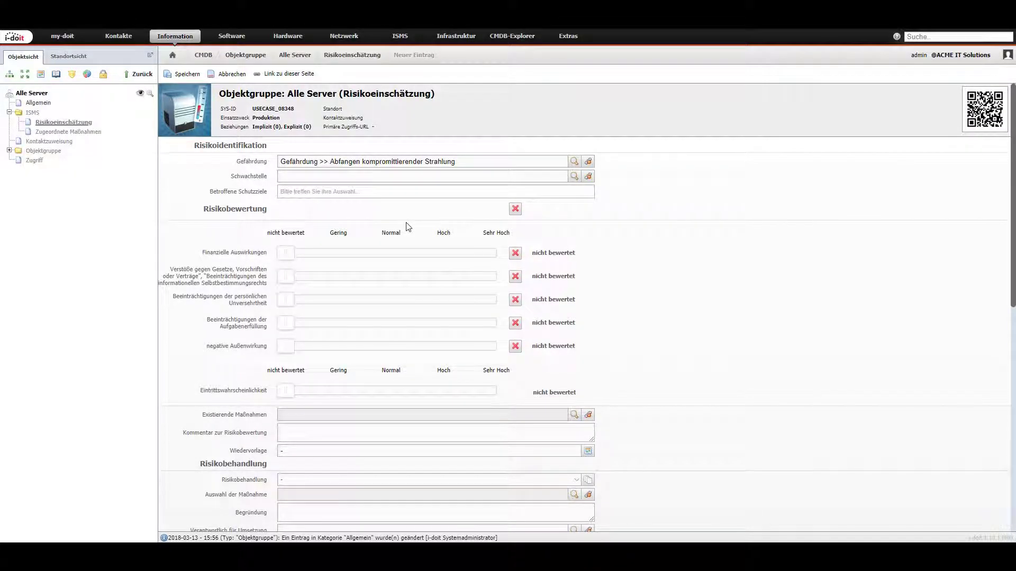
{"action": "left_click", "coordinate": [181, 74]}
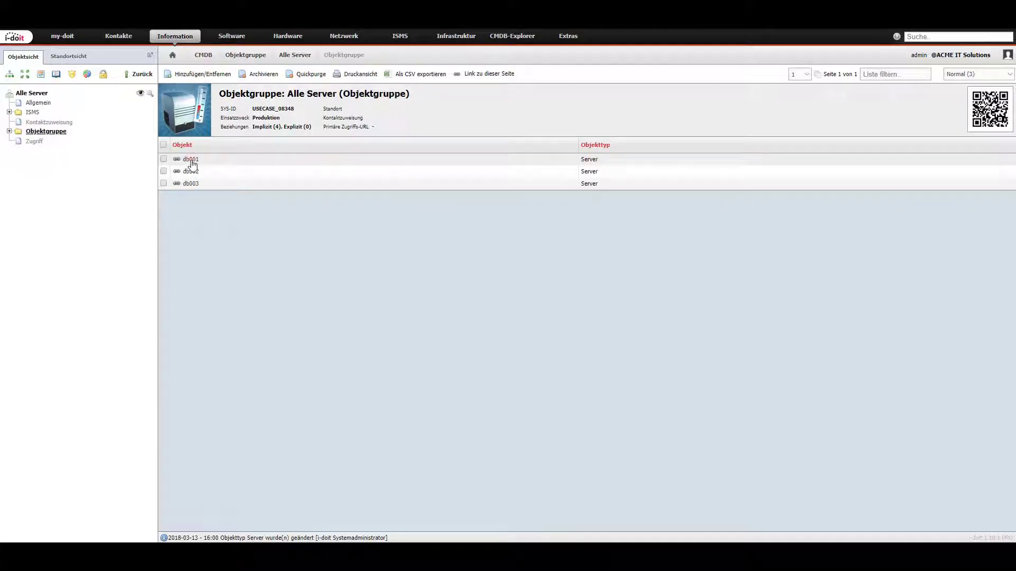
Step: Check the group-inherited ISMS Risikoeinschätzung of server db001 and follow its entry back to the group Alle Server
{"action": "left_click", "coordinate": [191, 159]}
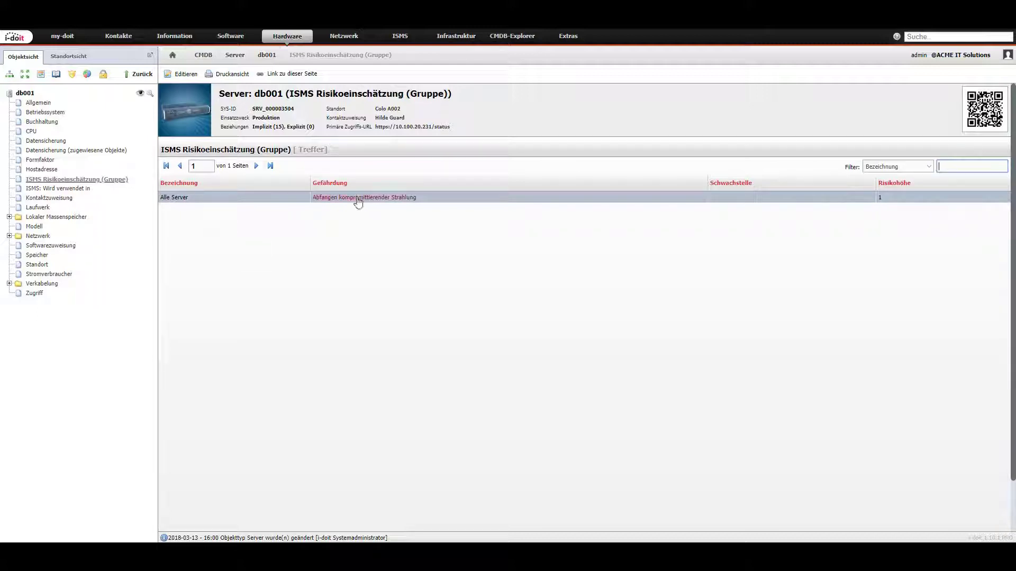
{"action": "left_click", "coordinate": [176, 203]}
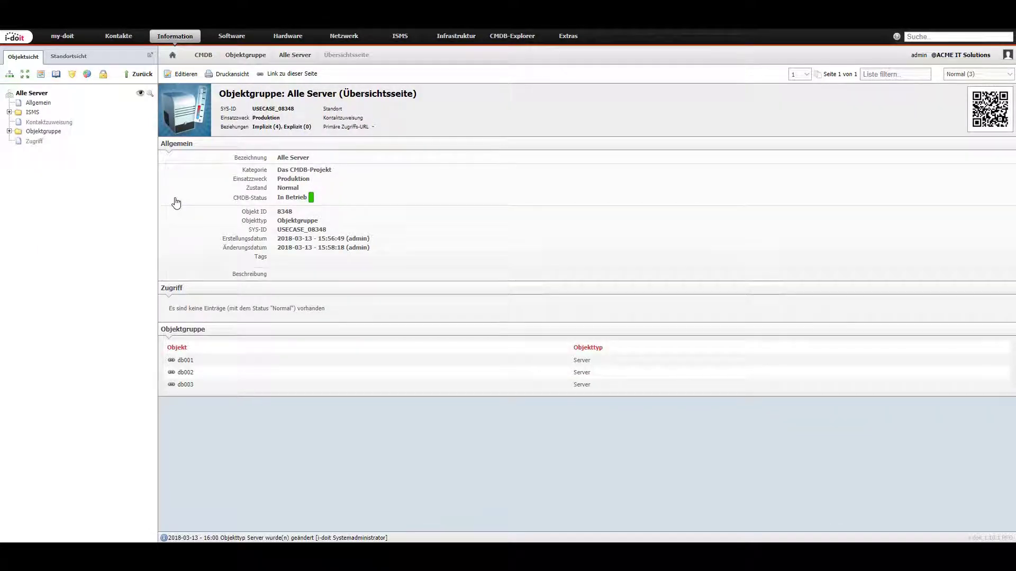